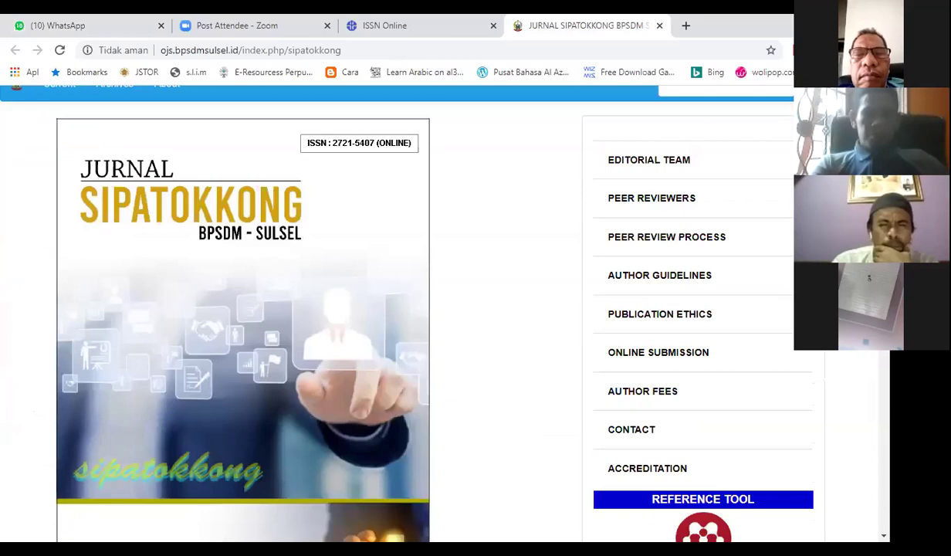
pyautogui.scroll(-3, 398, 313)
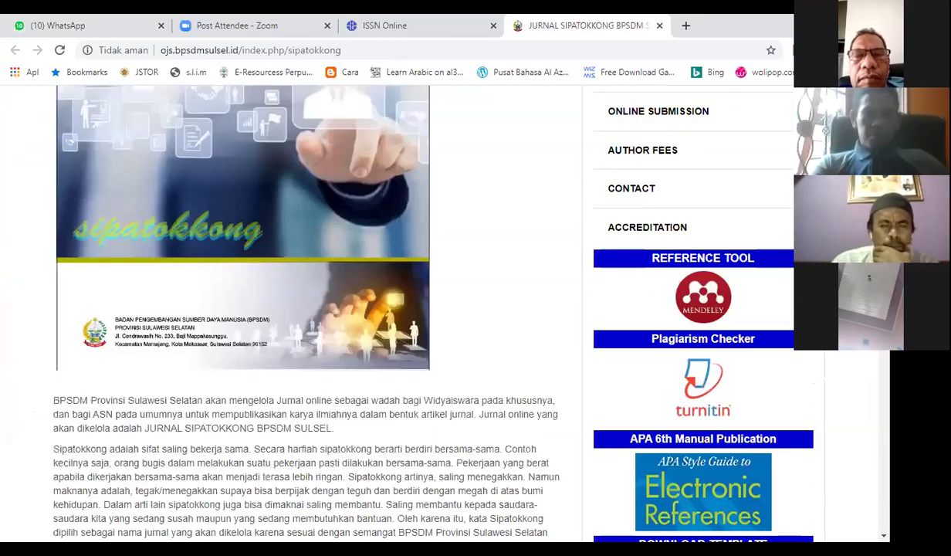
pyautogui.scroll(-3, 397, 312)
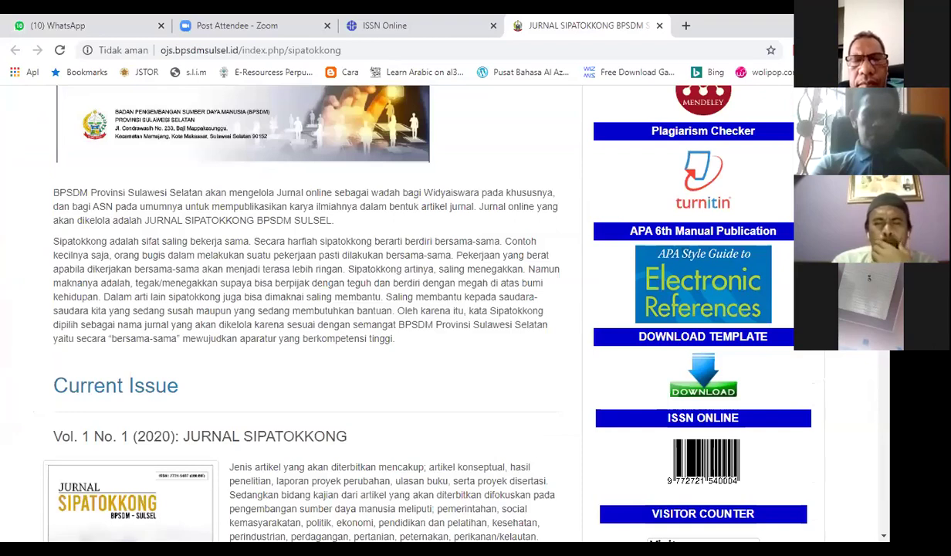
pyautogui.scroll(-5, 309, 309)
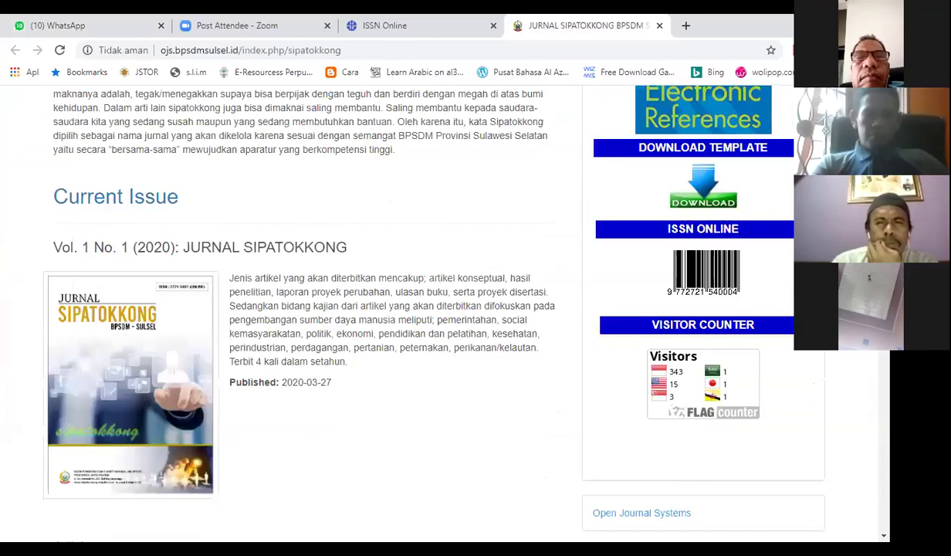
pyautogui.scroll(-2, 309, 309)
pyautogui.scroll(3, 308, 309)
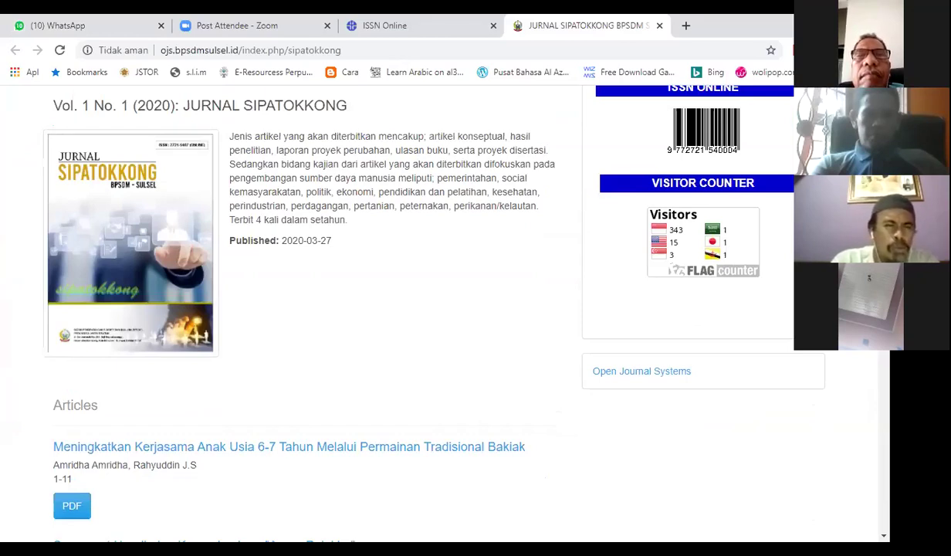
pyautogui.scroll(2, 309, 309)
pyautogui.scroll(3, 309, 309)
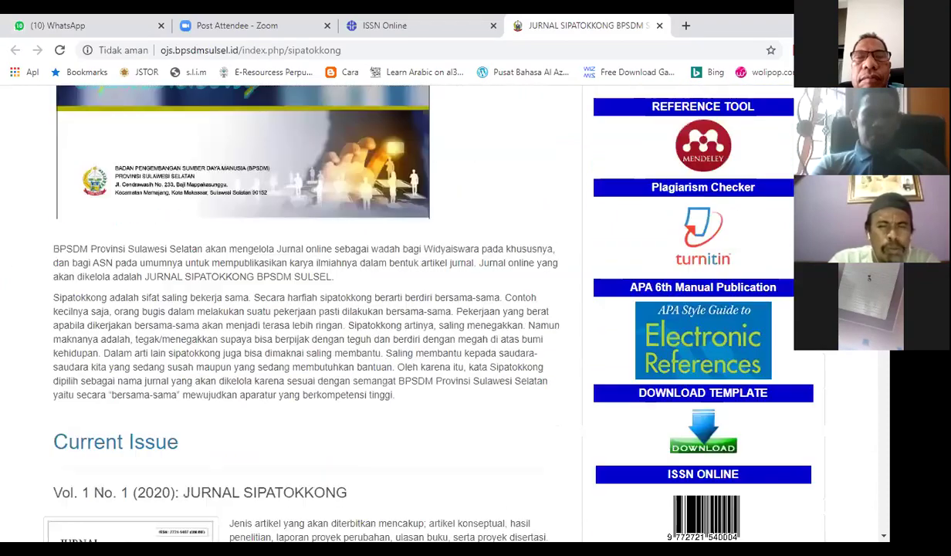
pyautogui.scroll(3, 308, 309)
pyautogui.scroll(2, 309, 309)
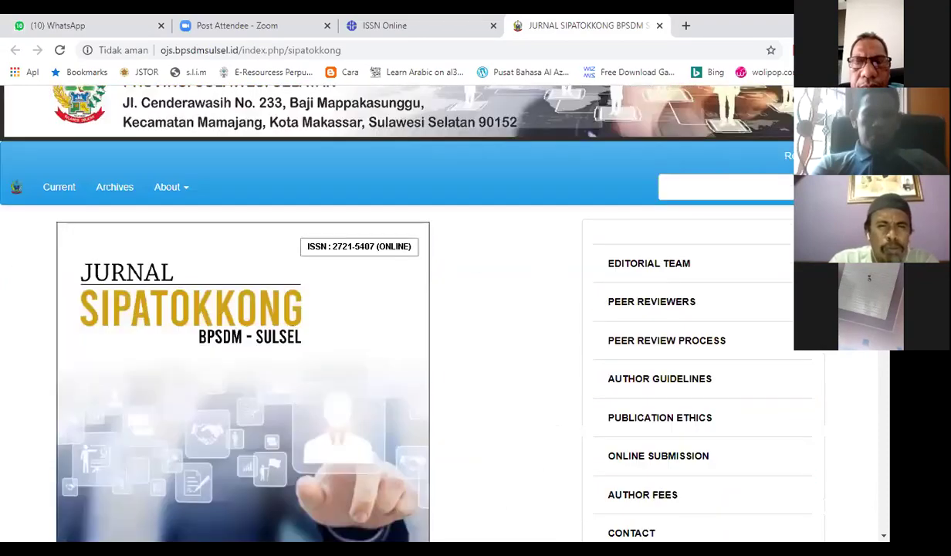
pyautogui.scroll(1, 309, 309)
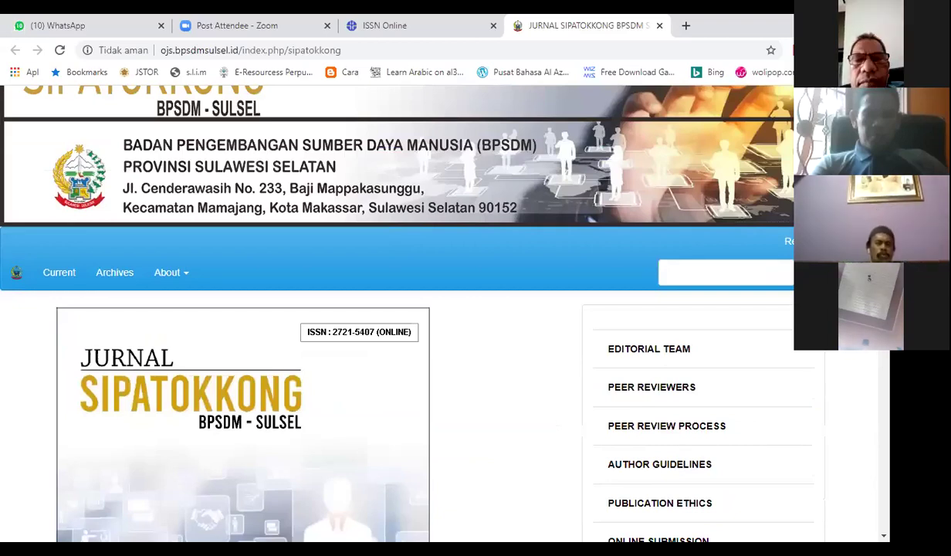
pyautogui.scroll(-4, 308, 309)
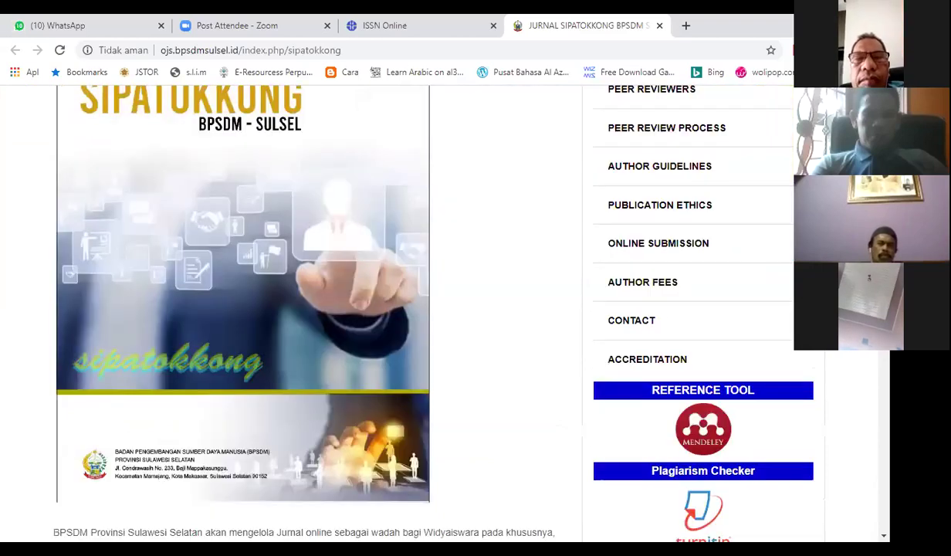
pyautogui.scroll(-5, 309, 309)
pyautogui.scroll(-4, 309, 309)
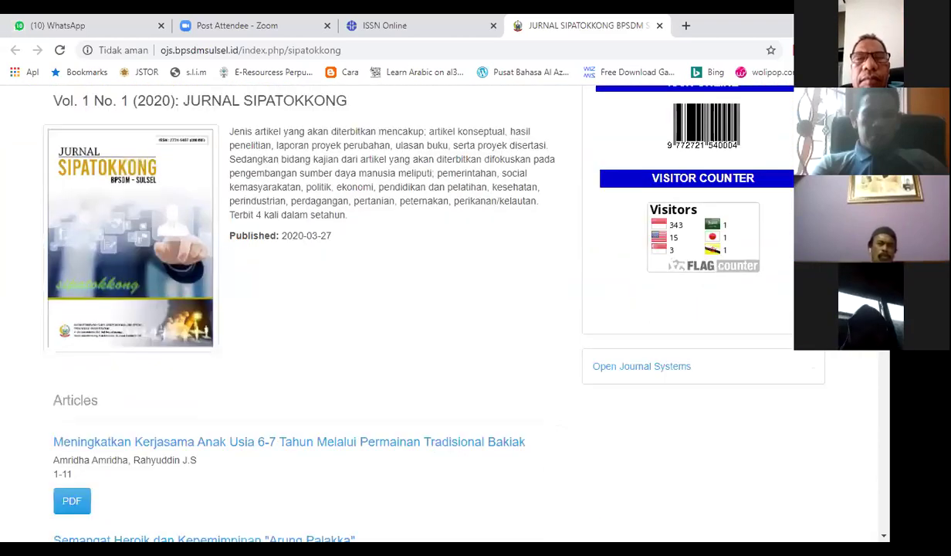
pyautogui.scroll(5, 309, 309)
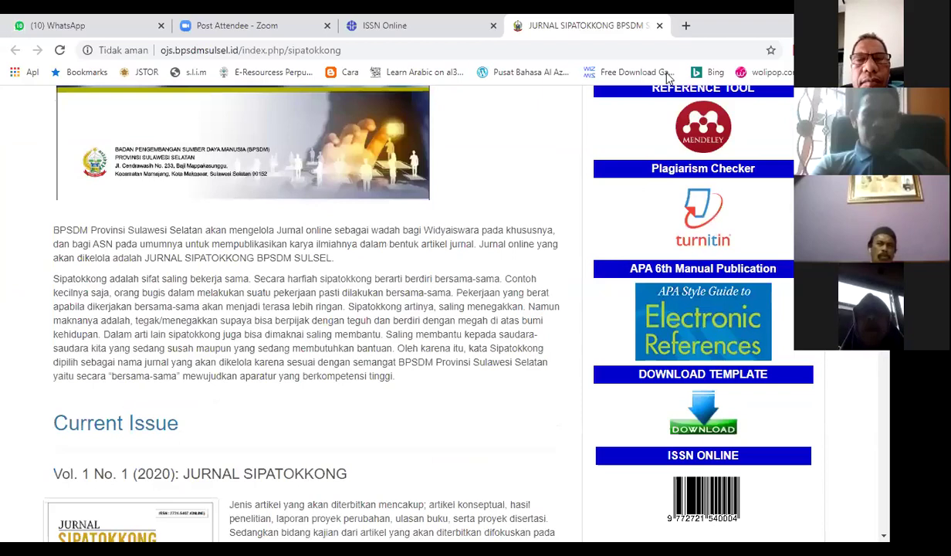
pyautogui.scroll(-1, 309, 309)
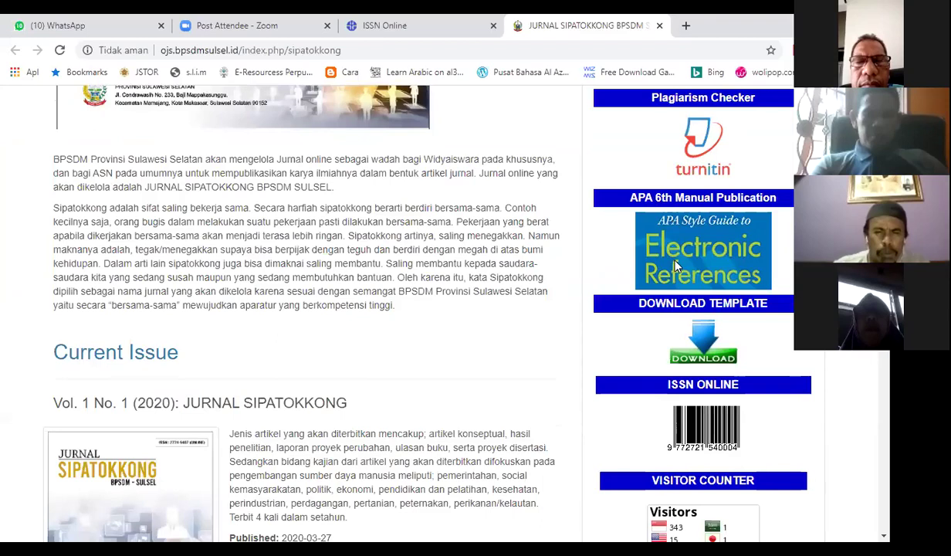
pyautogui.scroll(-4, 674, 265)
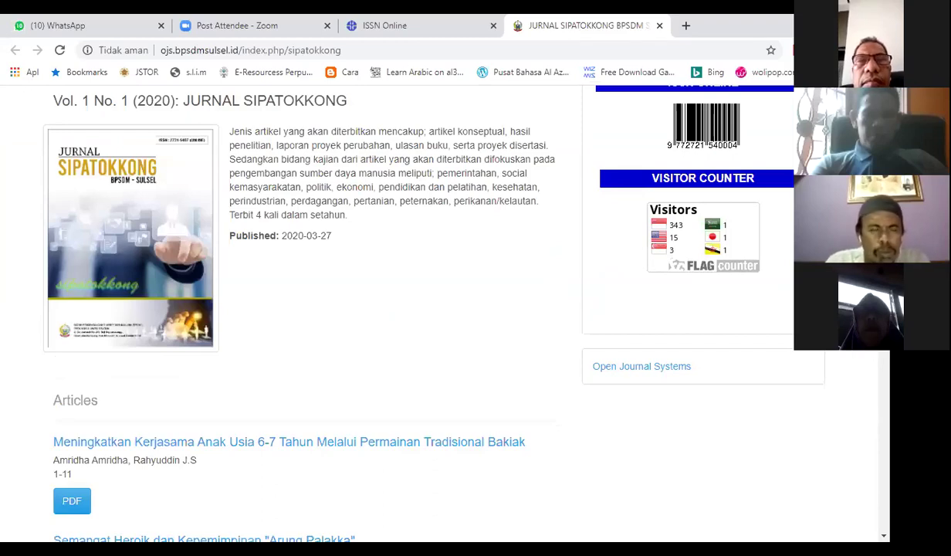
pyautogui.scroll(3, 301, 309)
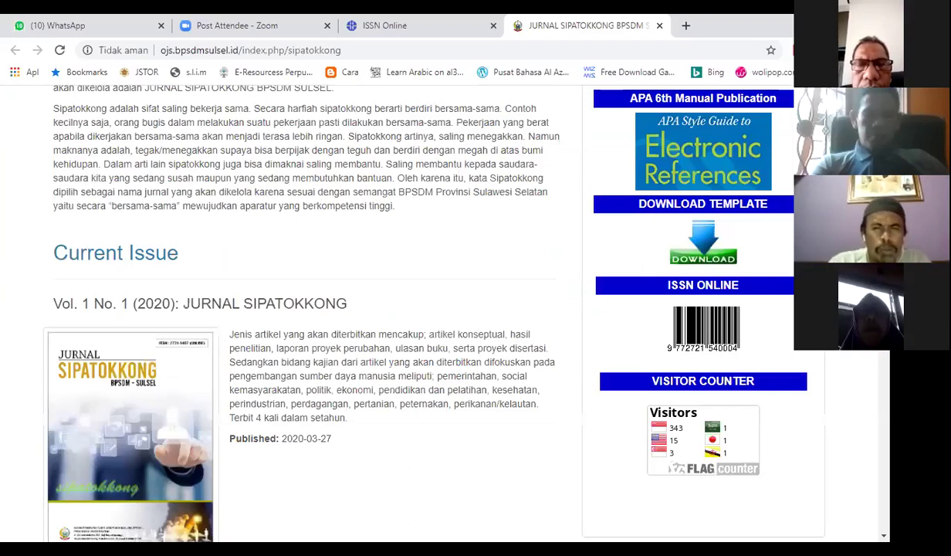
pyautogui.scroll(3, 677, 152)
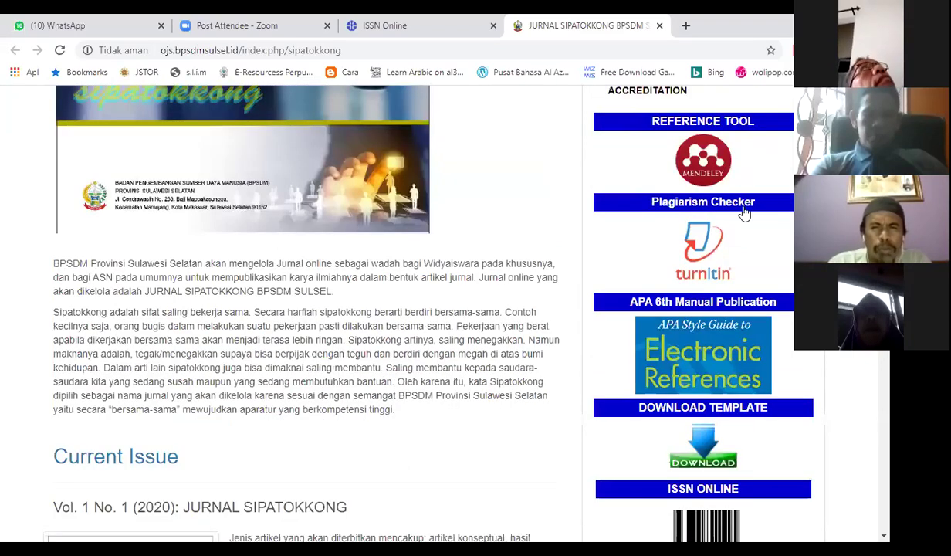
pyautogui.scroll(-1, 744, 213)
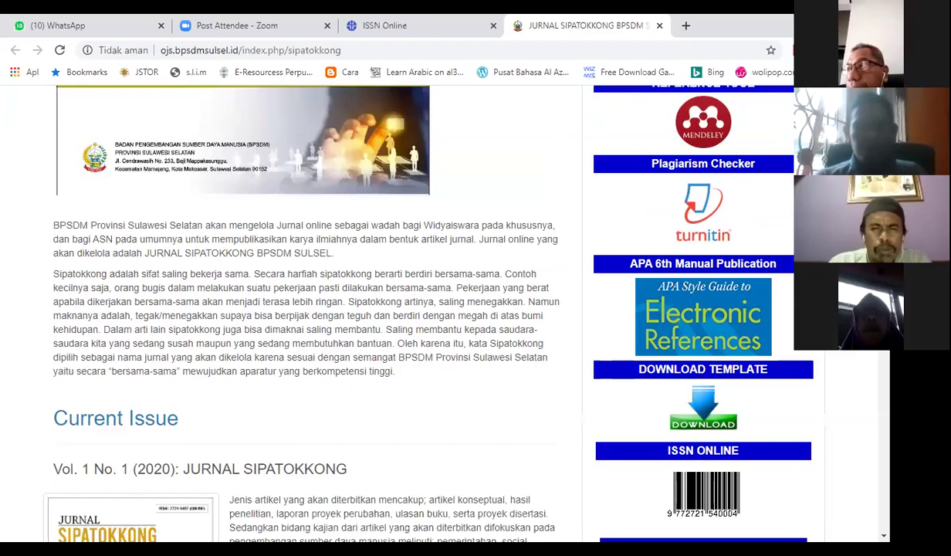
pyautogui.scroll(2, 309, 309)
pyautogui.scroll(-1, 309, 309)
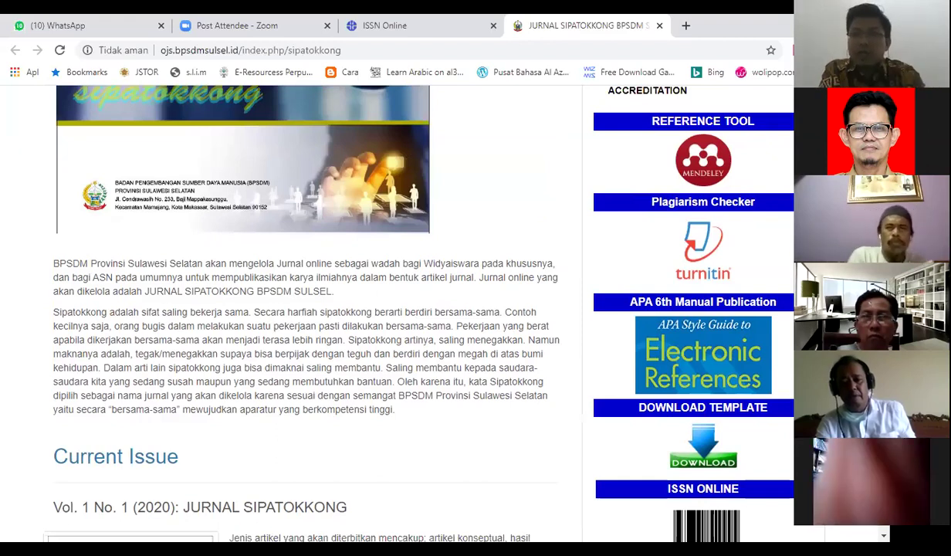
# - Scroll back to the top of the Jurnal Sipatokkong home page and open the header Login link
pyautogui.scroll(1, 417, 309)
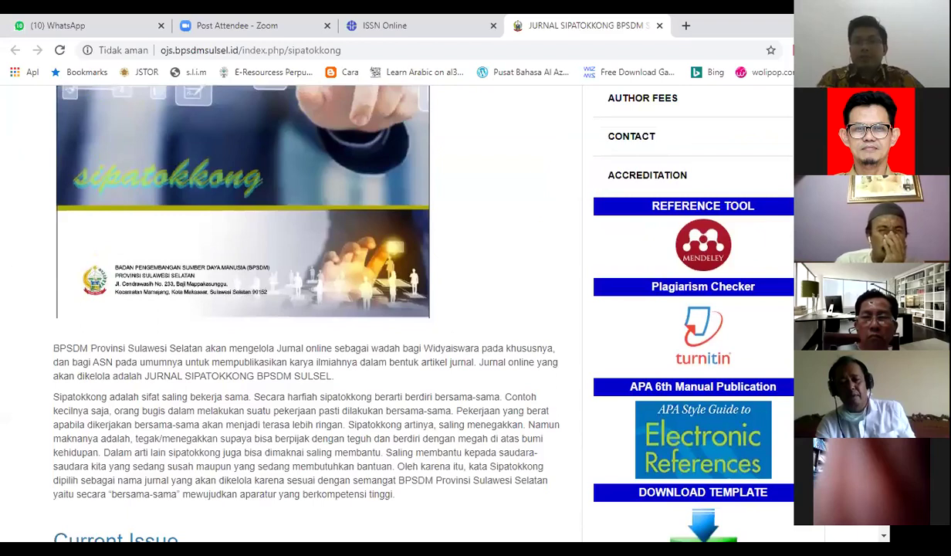
pyautogui.scroll(-2, 309, 308)
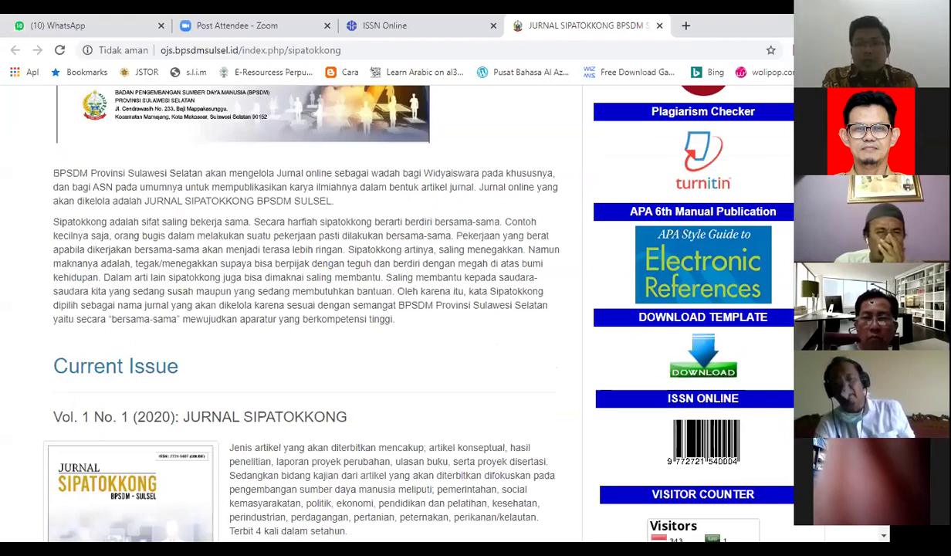
pyautogui.scroll(-4, 397, 313)
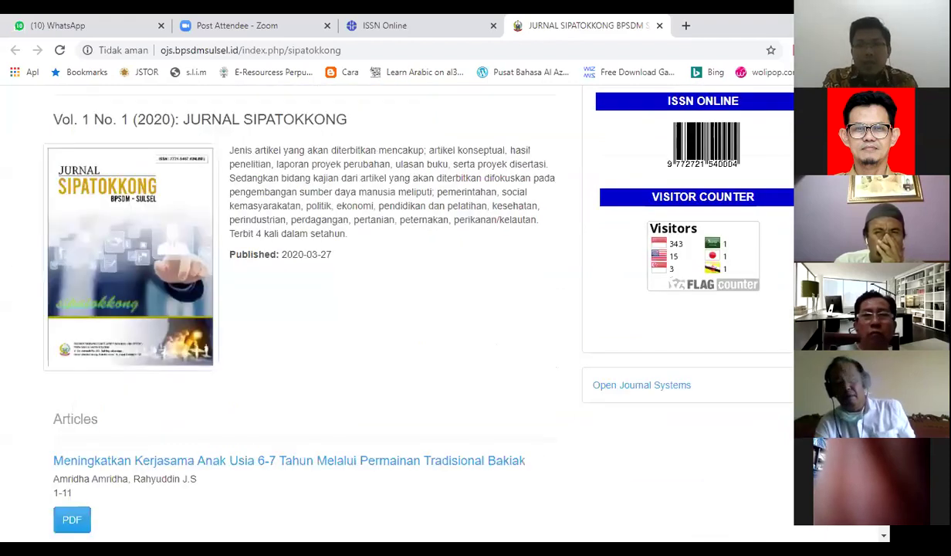
pyautogui.scroll(3, 396, 314)
pyautogui.scroll(2, 309, 308)
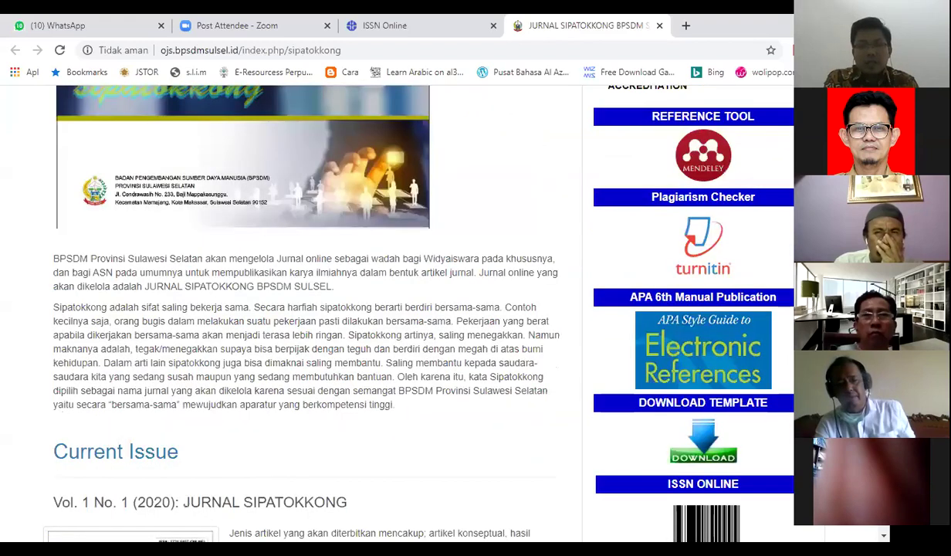
pyautogui.scroll(-5, 309, 309)
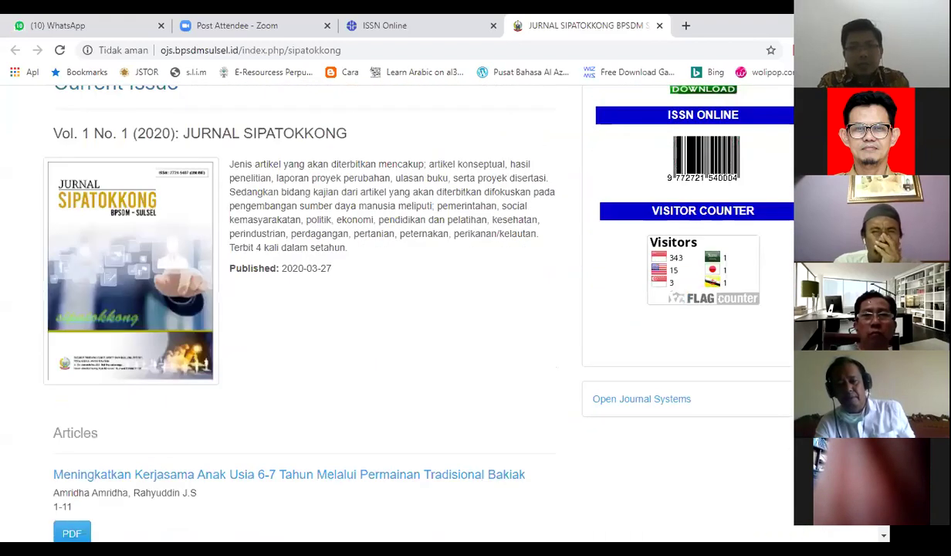
pyautogui.scroll(4, 309, 309)
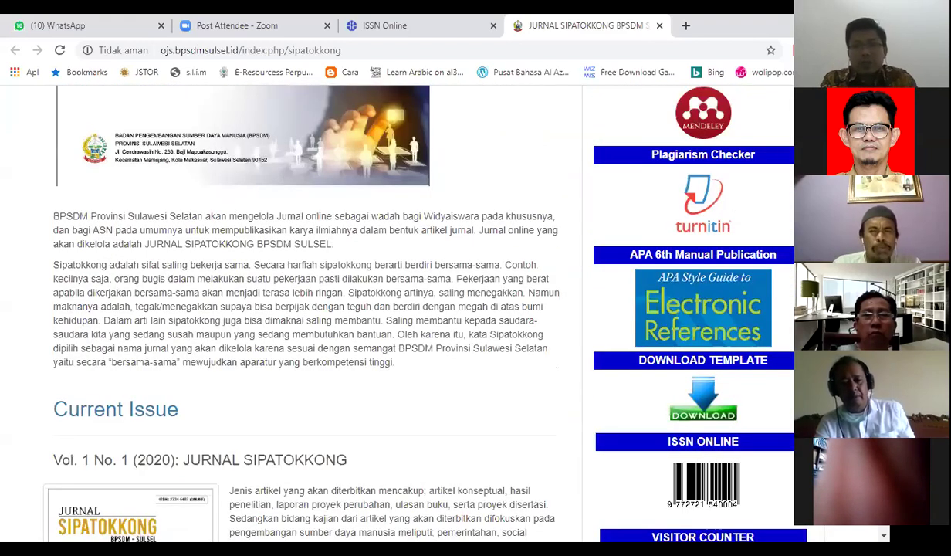
pyautogui.scroll(2, 309, 309)
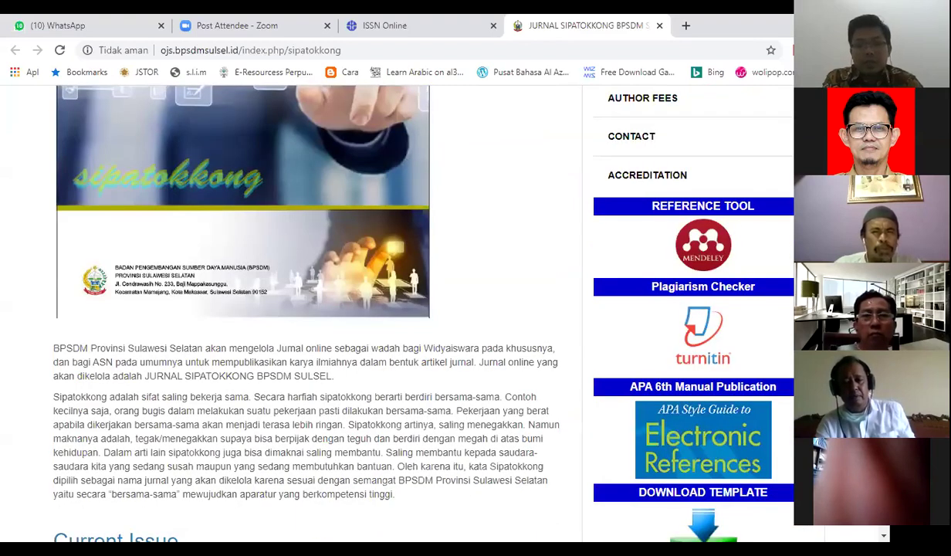
pyautogui.scroll(-1, 309, 309)
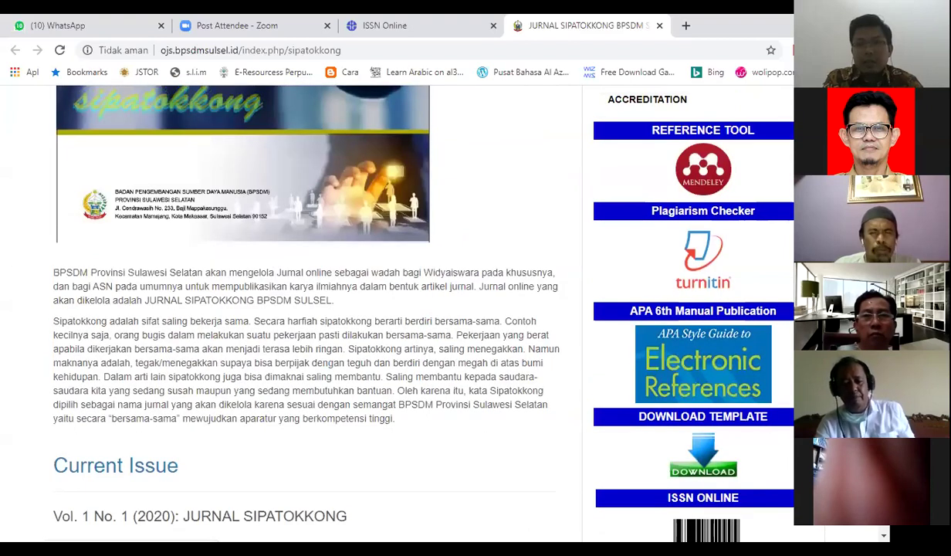
pyautogui.scroll(5, 709, 161)
pyautogui.scroll(-1, 667, 142)
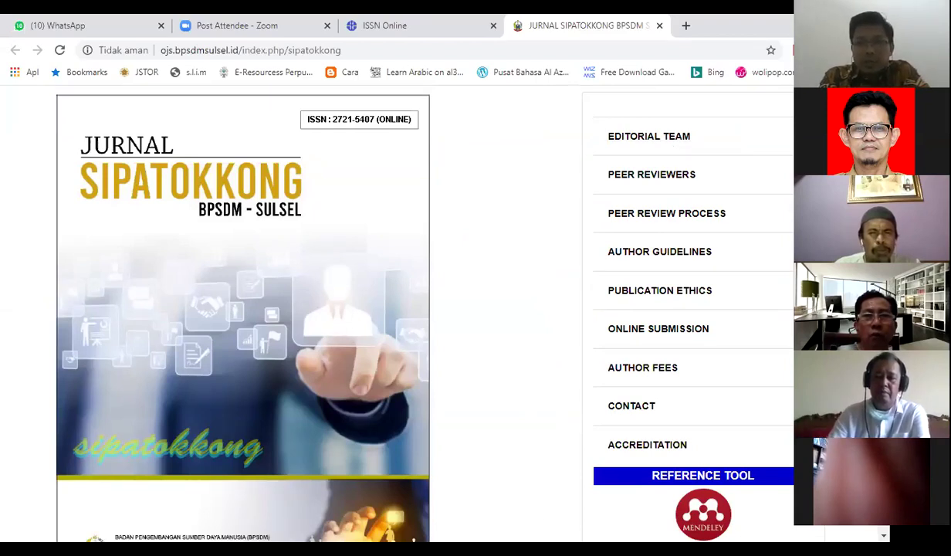
pyautogui.scroll(-10, 309, 309)
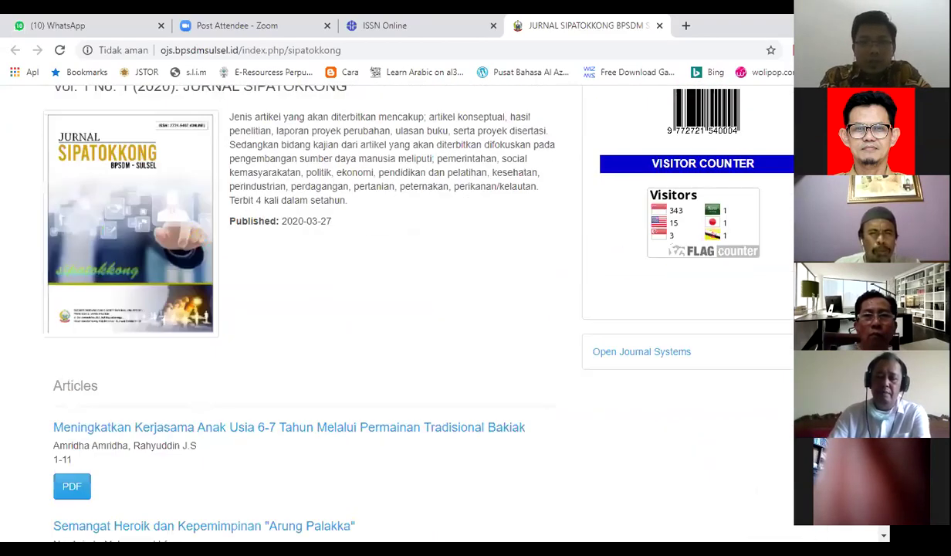
pyautogui.scroll(10, 788, 134)
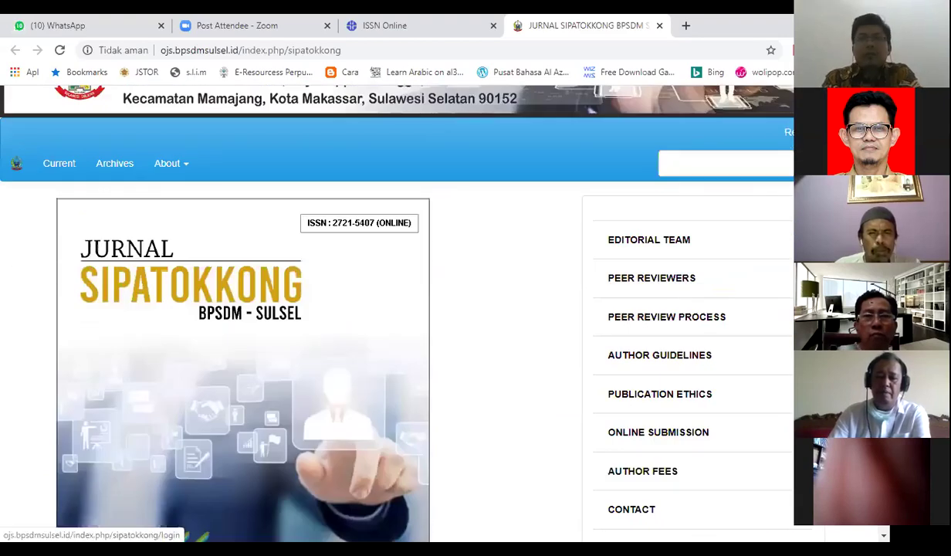
pyautogui.click(855, 133)
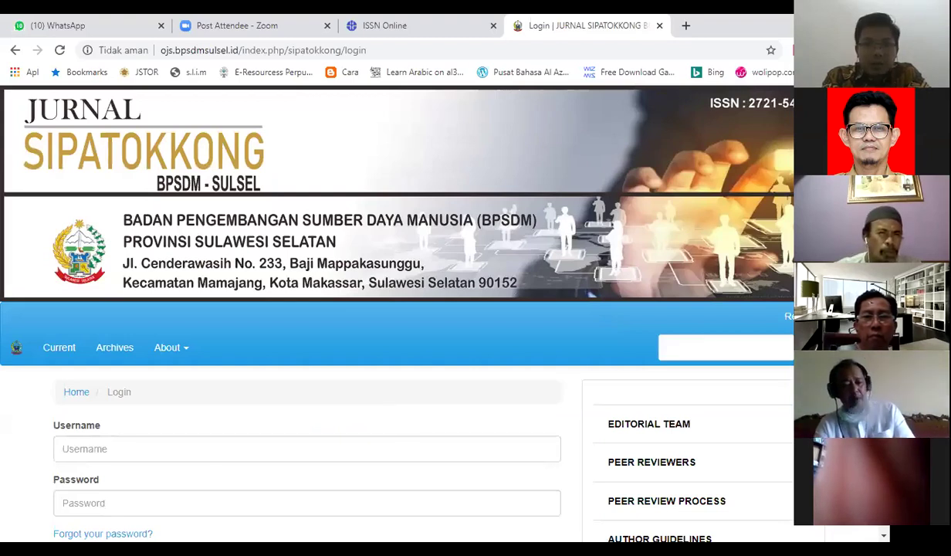
# - Submit a sign-in attempt with username admin and the account password
pyautogui.scroll(-1, 145, 395)
pyautogui.click(144, 395)
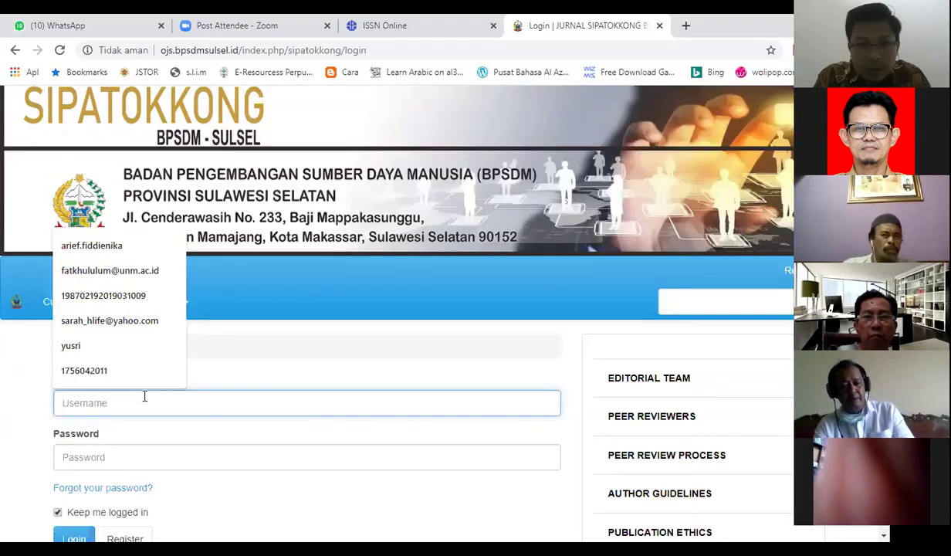
pyautogui.write('admin')
pyautogui.click(112, 460)
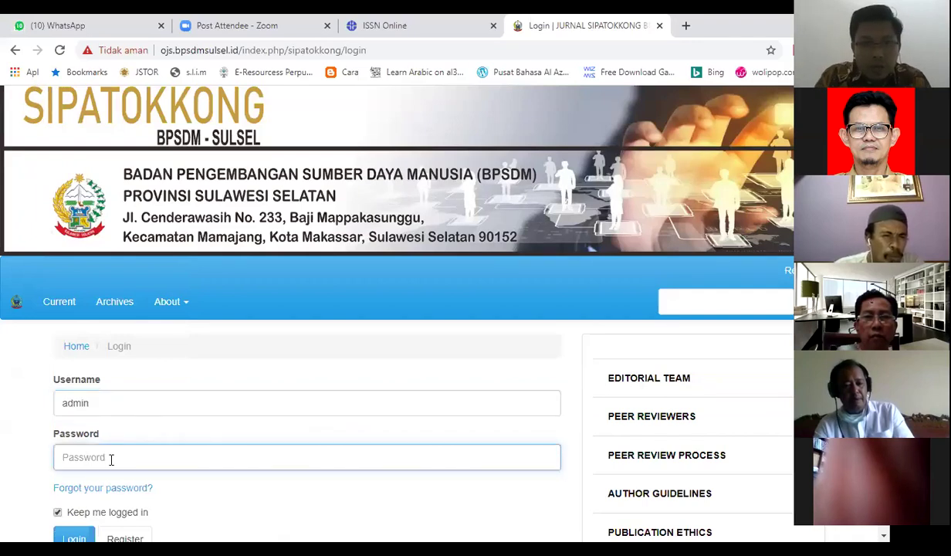
pyautogui.write('•••••')
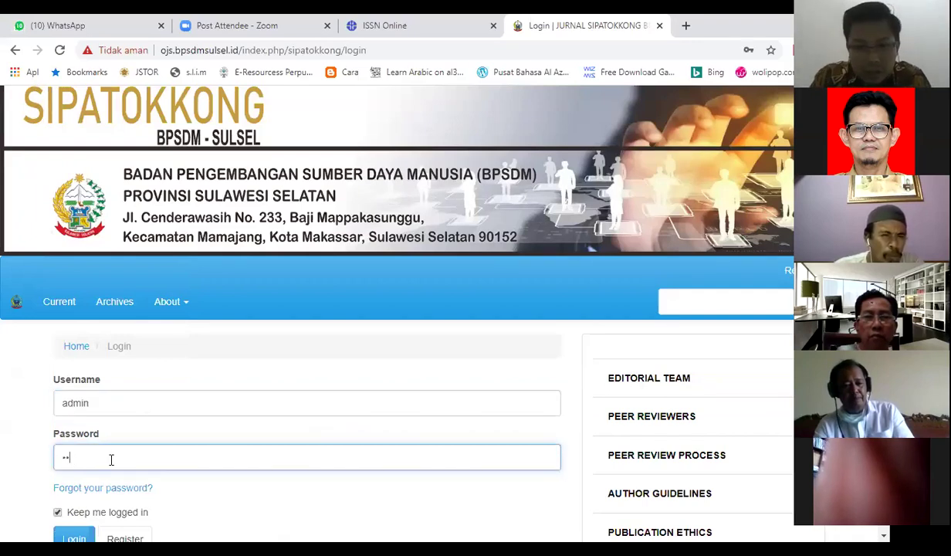
pyautogui.write('•')
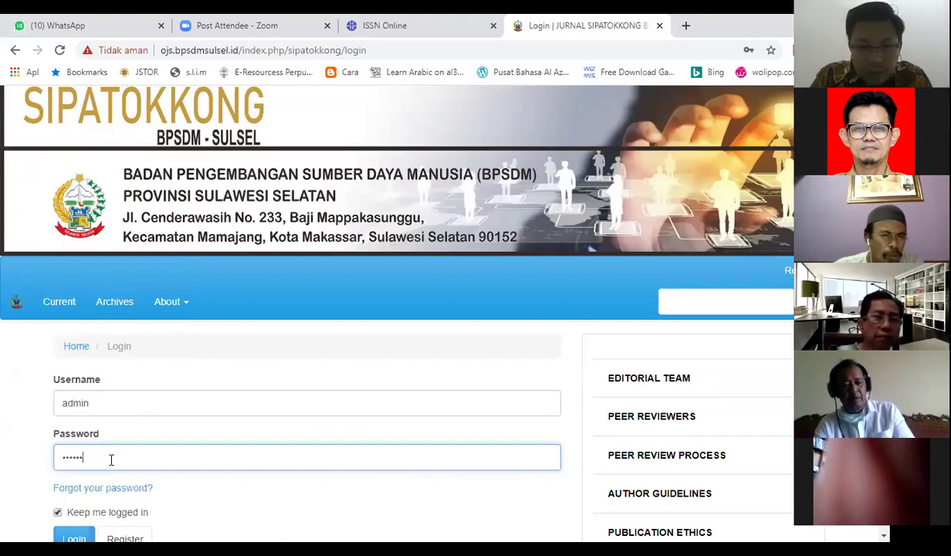
pyautogui.write('••••')
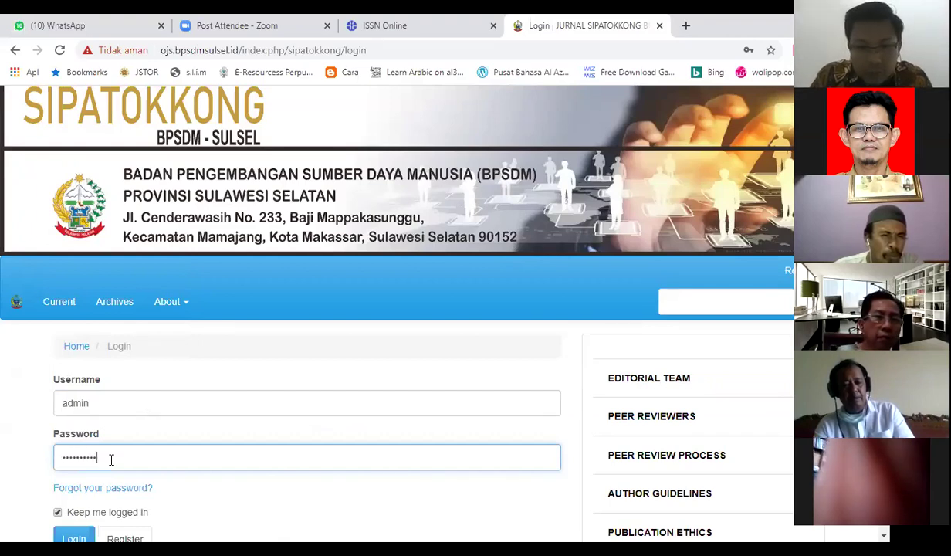
pyautogui.write('••••')
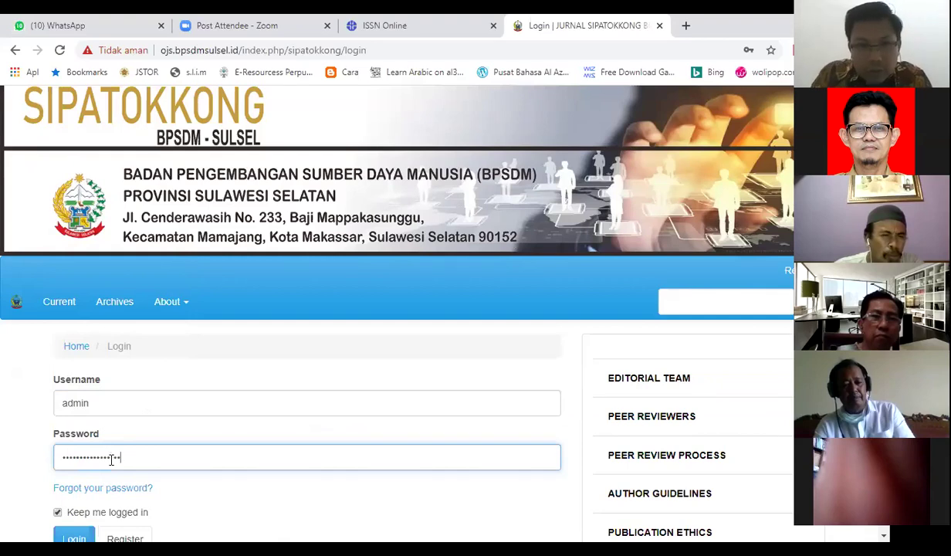
pyautogui.write('•••')
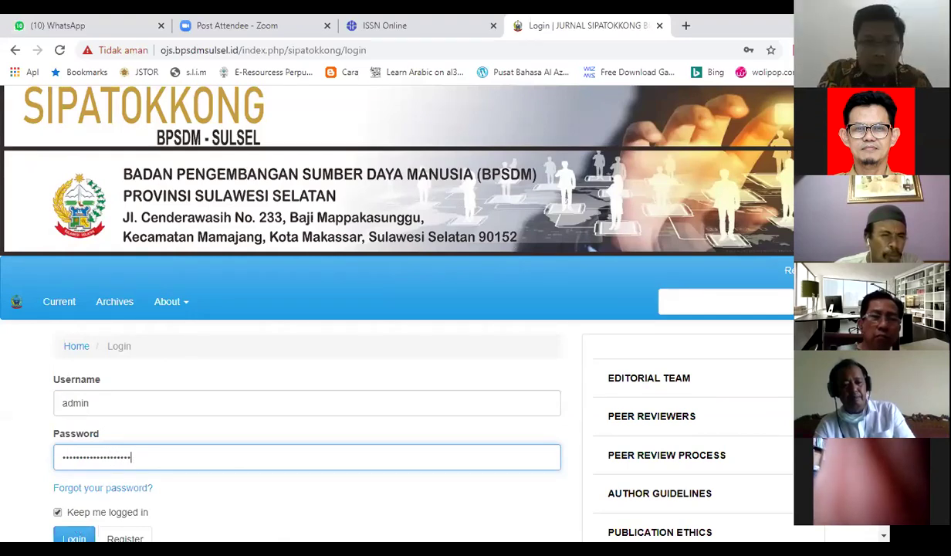
pyautogui.press('Return')
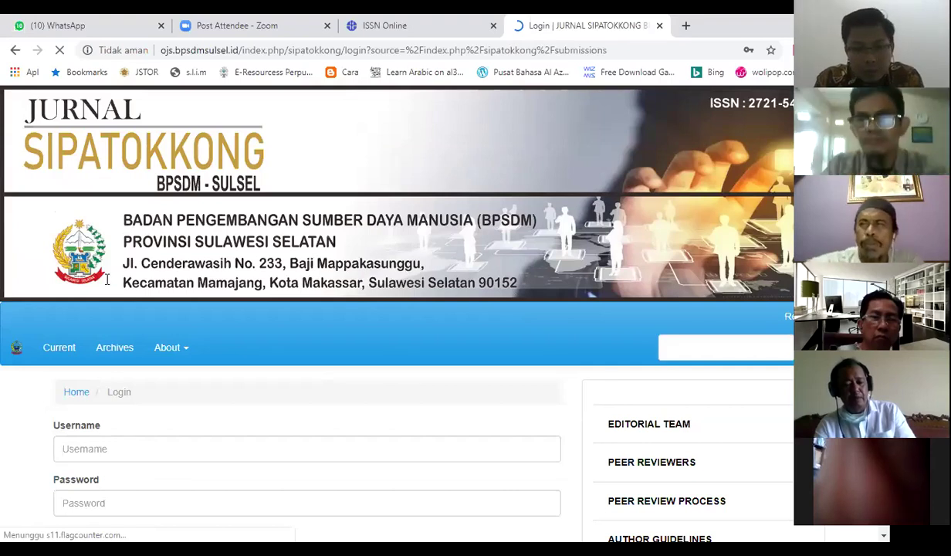
# - Log in with username Admin and a password using the Login button
pyautogui.scroll(-3, 108, 279)
pyautogui.click(105, 278)
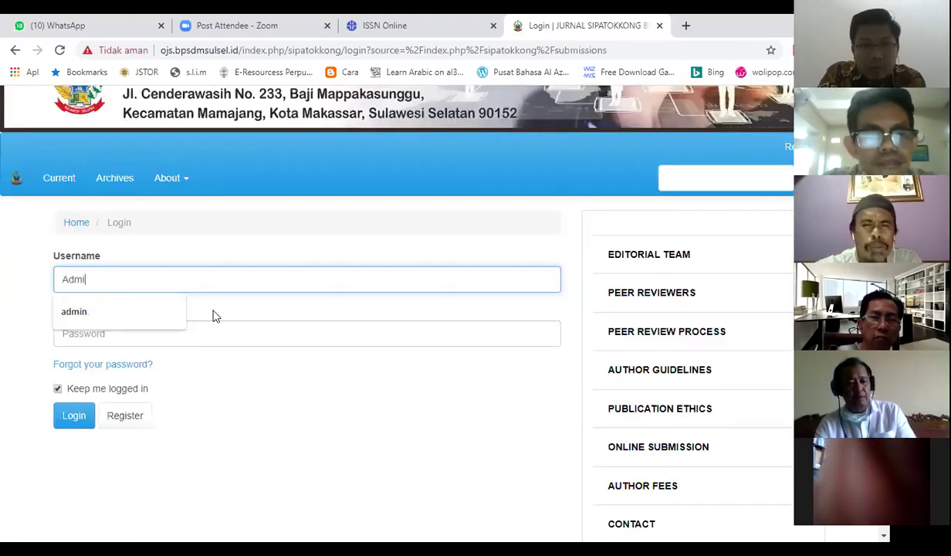
pyautogui.press('Tab')
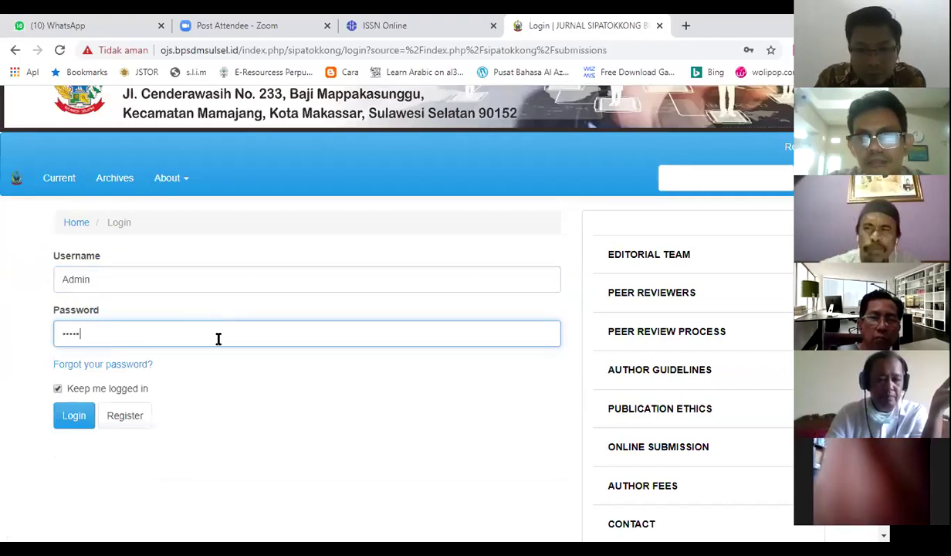
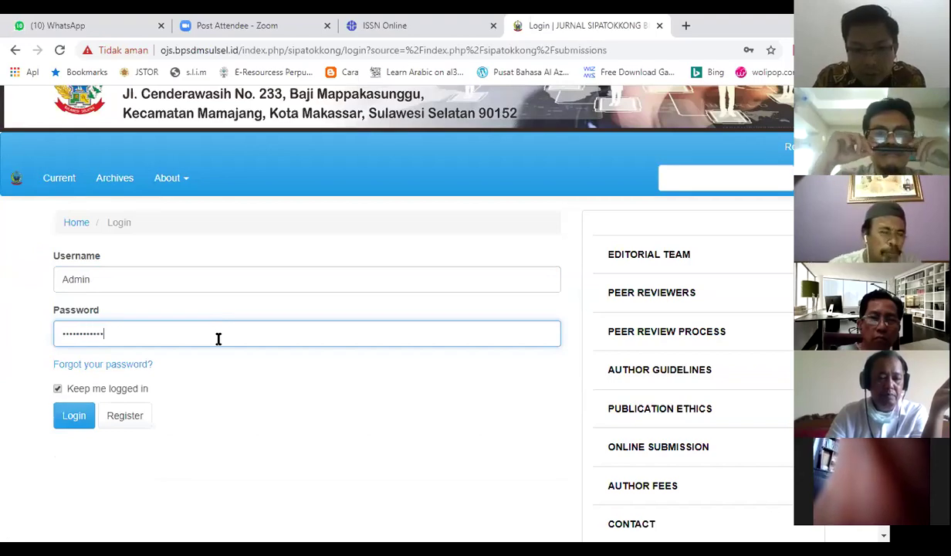
pyautogui.click(74, 416)
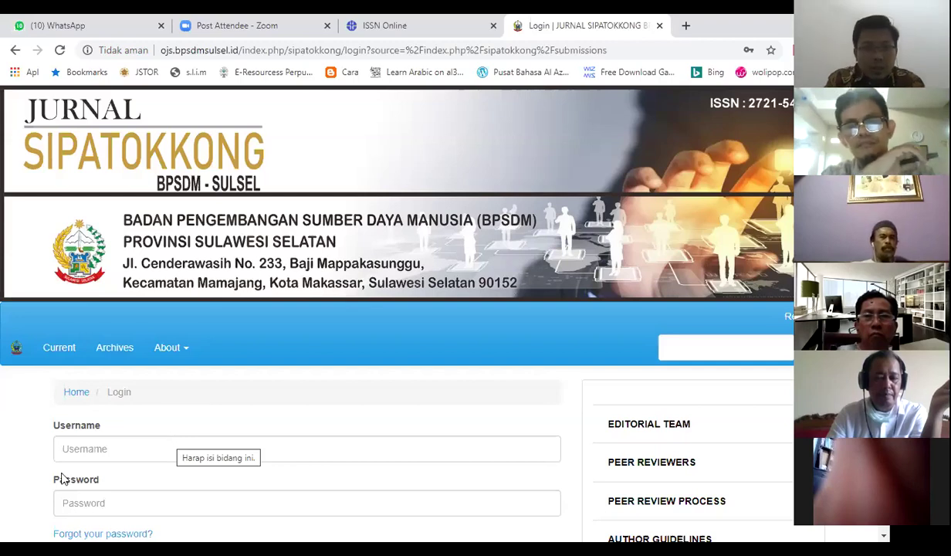
# - Retry the sign-in with lowercase admin and the password, submitting with Enter
pyautogui.click(131, 444)
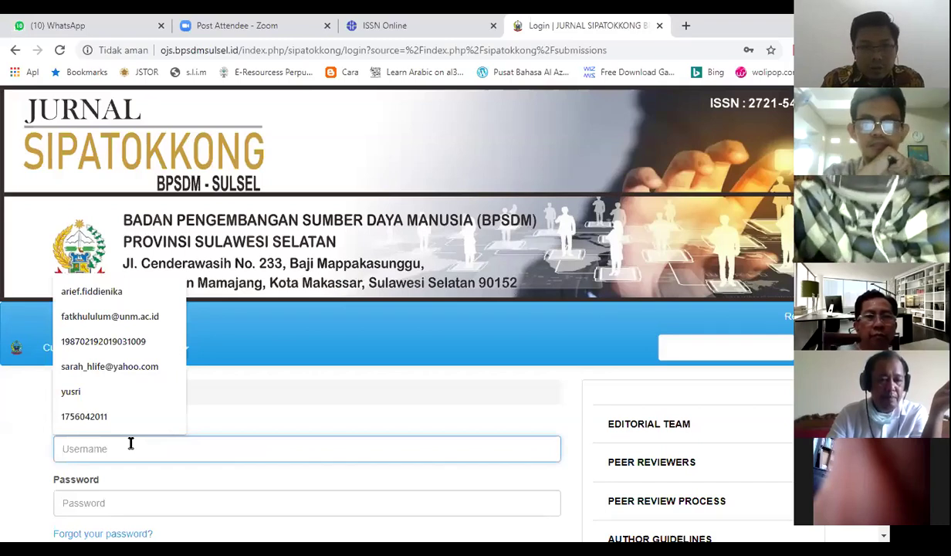
pyautogui.write('admin')
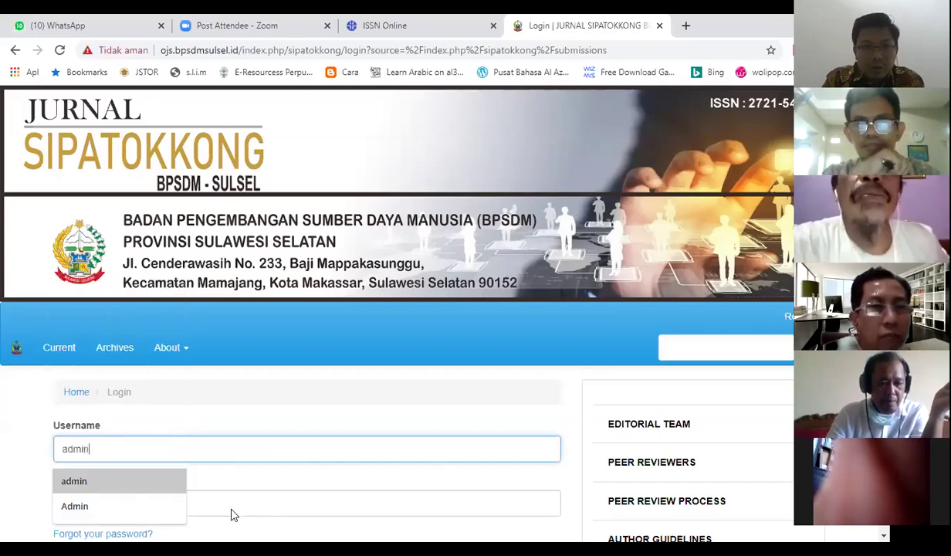
pyautogui.click(234, 508)
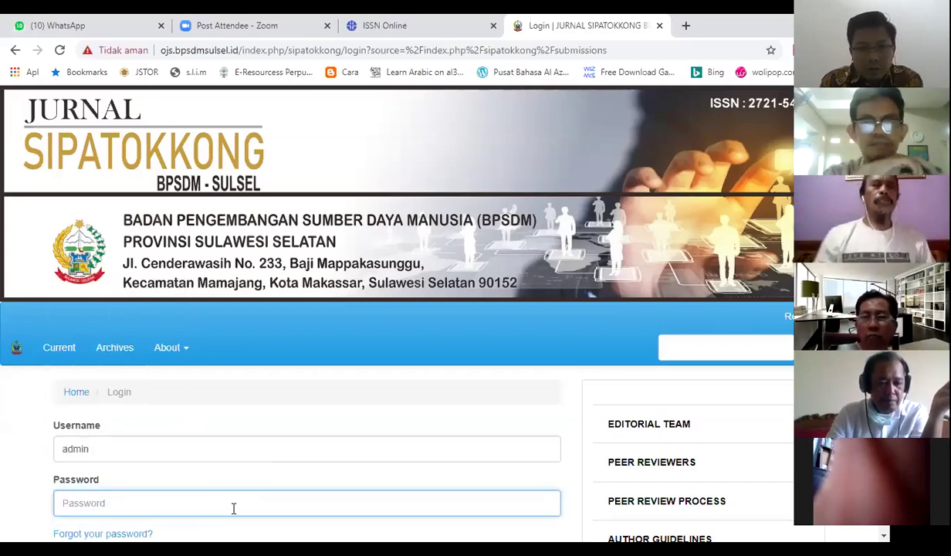
pyautogui.write('*****')
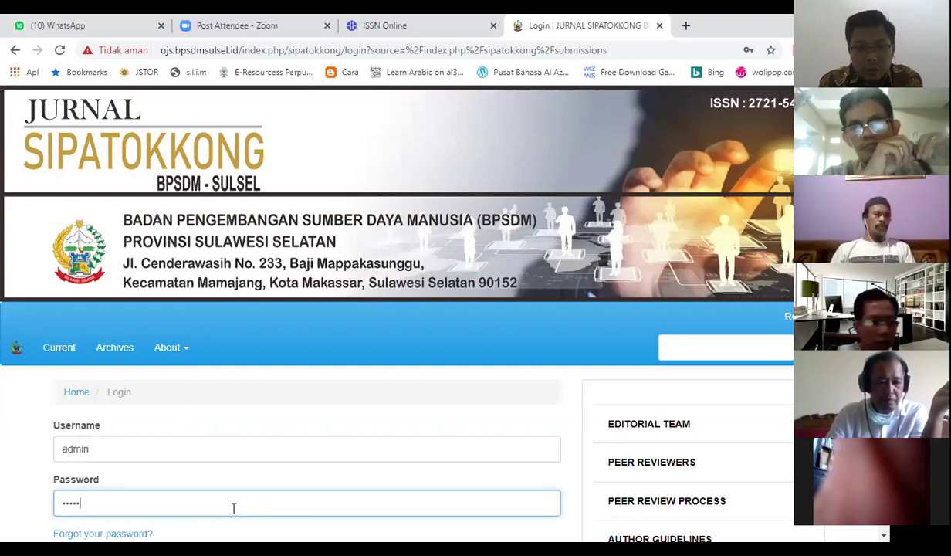
pyautogui.write('*************')
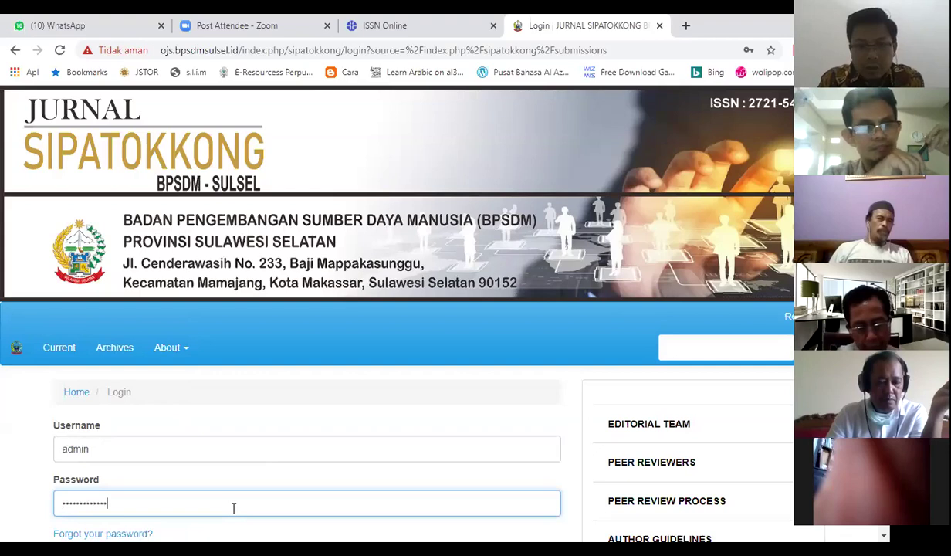
pyautogui.write('**')
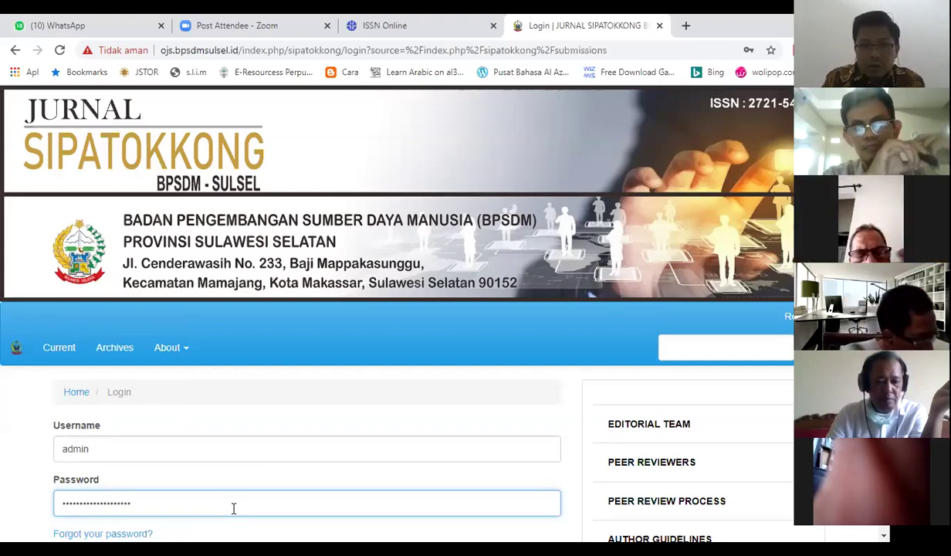
pyautogui.press('Return')
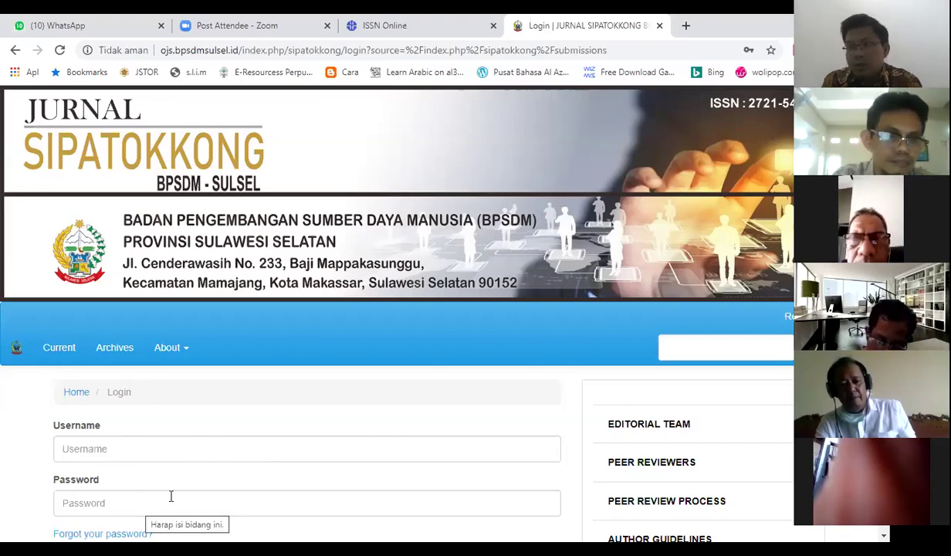
# - Attempt a sign-in with a second user's username and password
pyautogui.click(90, 450)
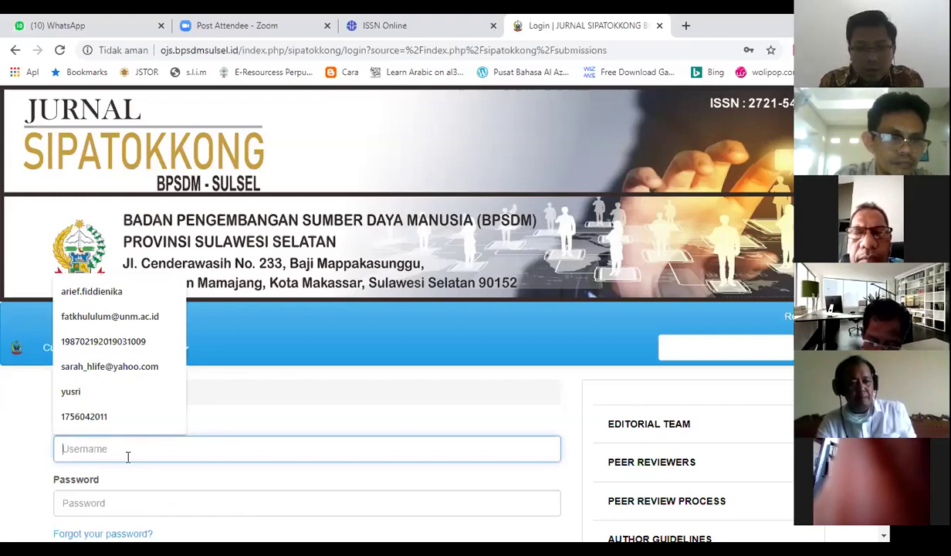
pyautogui.write('syukri')
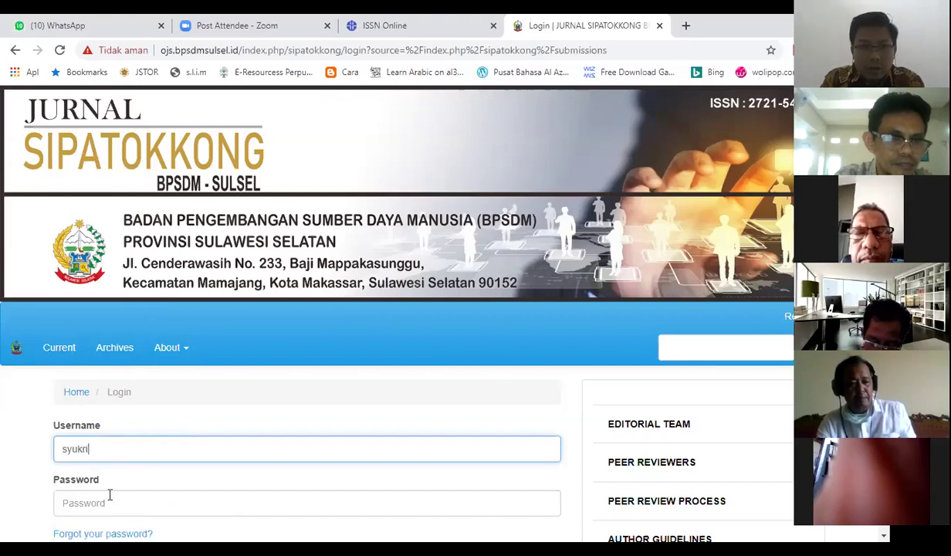
pyautogui.click(109, 494)
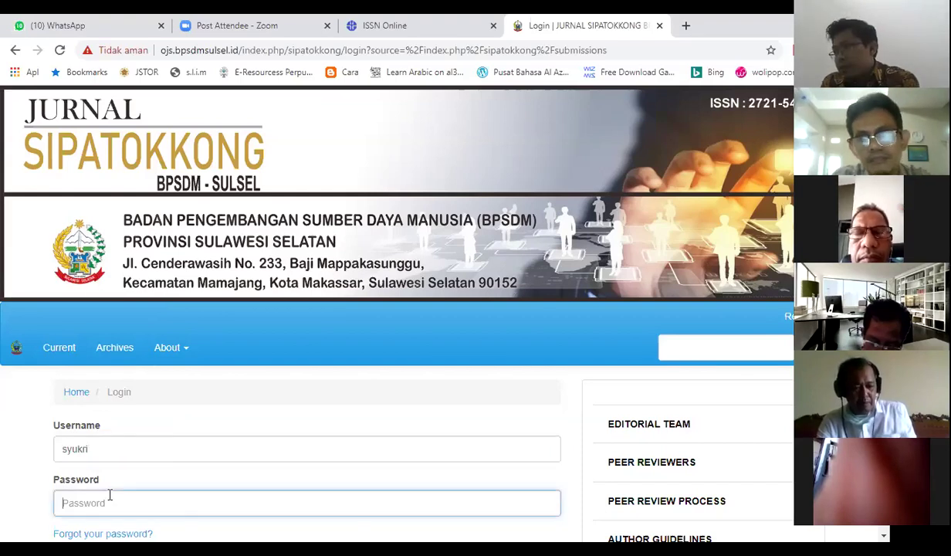
pyautogui.write('•••••')
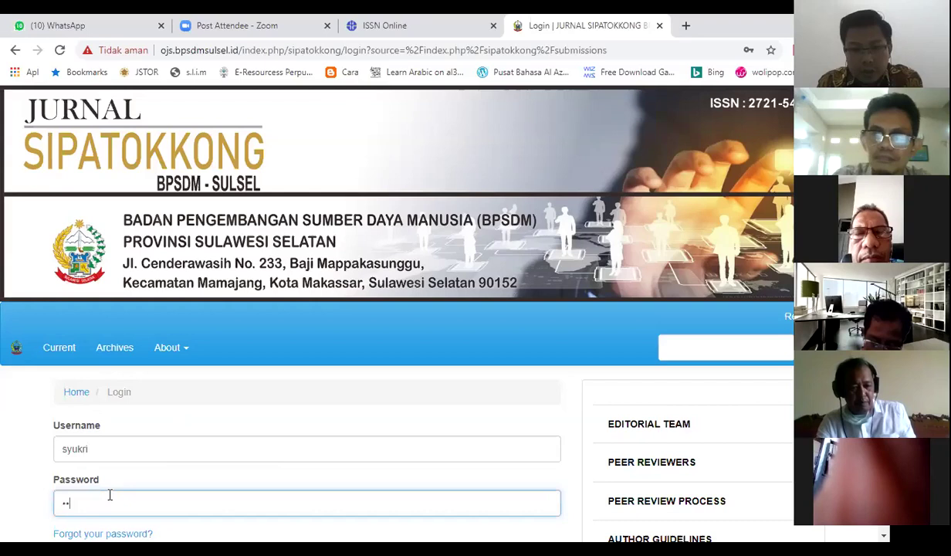
pyautogui.write('••')
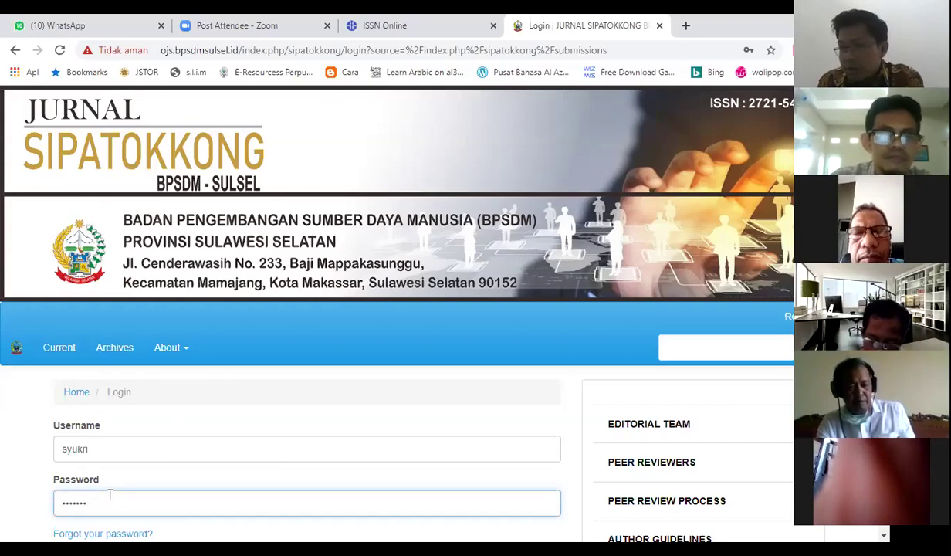
pyautogui.write('••••••••')
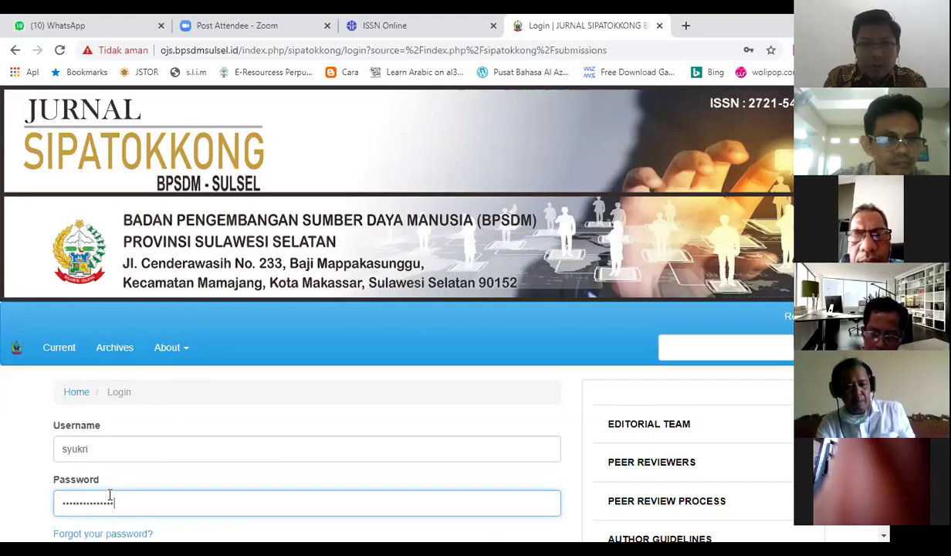
pyautogui.press('Return')
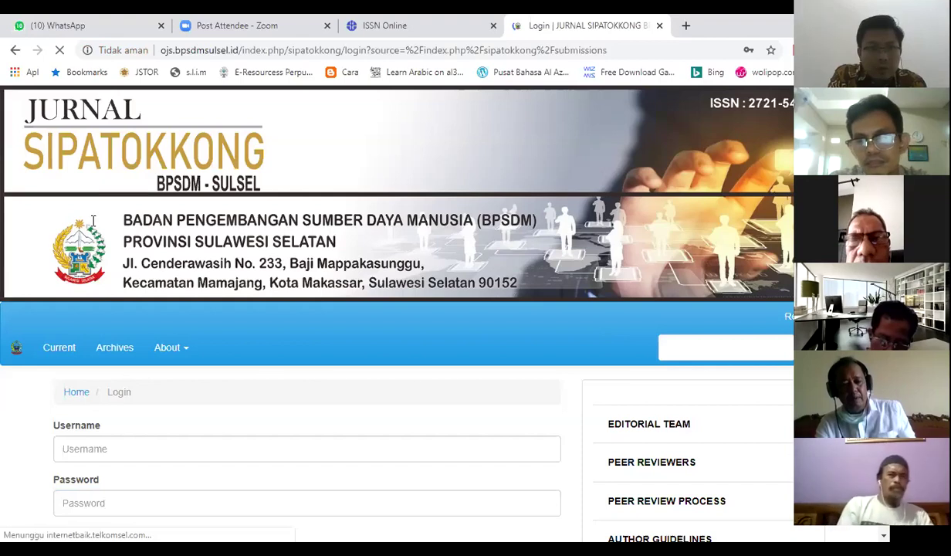
pyautogui.scroll(-3, 93, 222)
# - Re-enter the second account's username and password and submit with the Login button
pyautogui.click(93, 220)
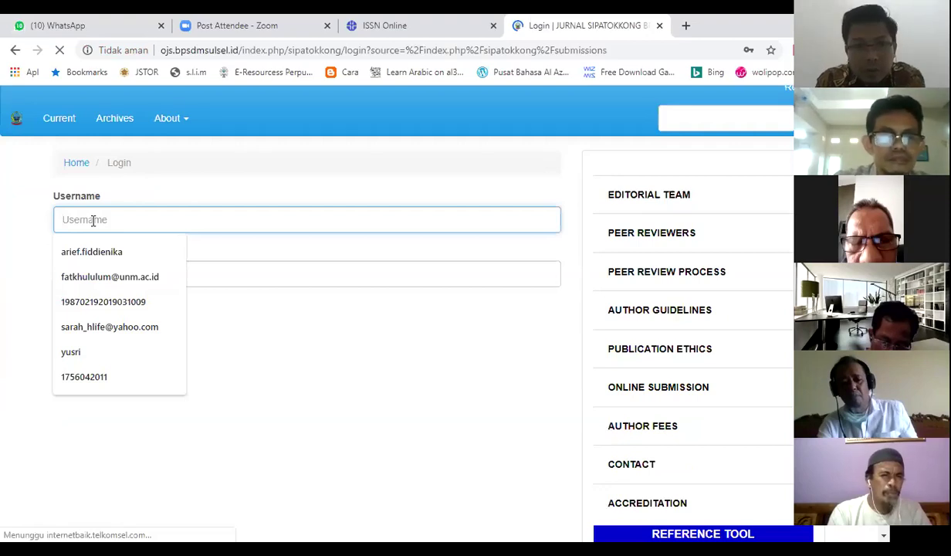
pyautogui.write('syukri')
pyautogui.click(85, 278)
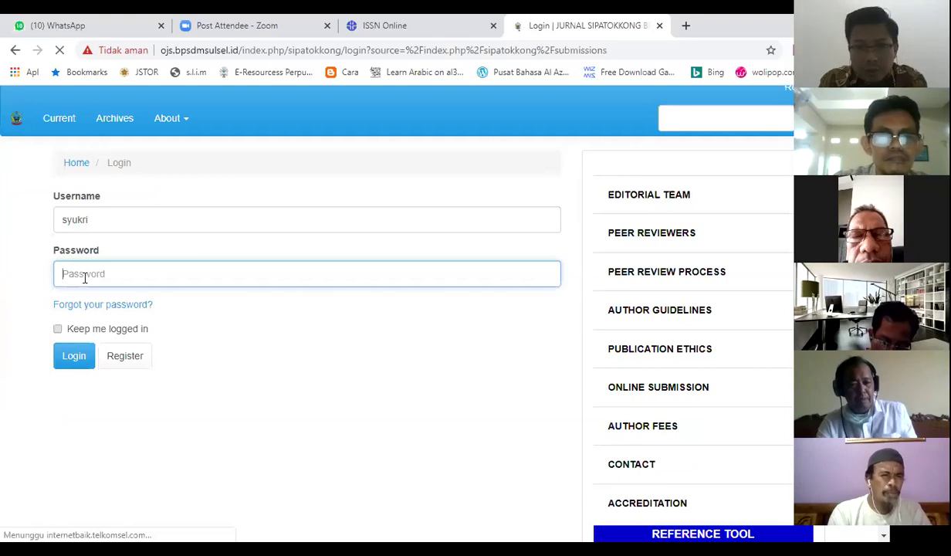
pyautogui.write('••••••')
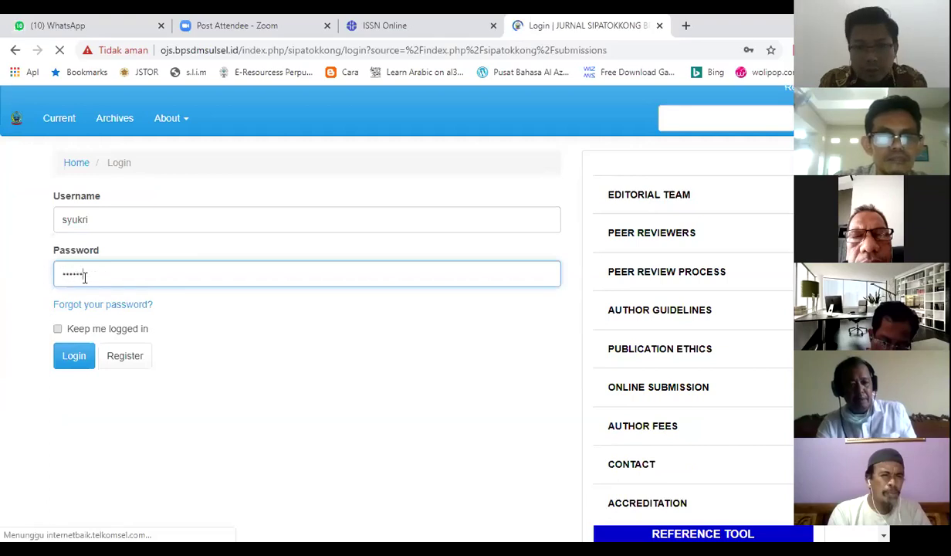
pyautogui.write('••••')
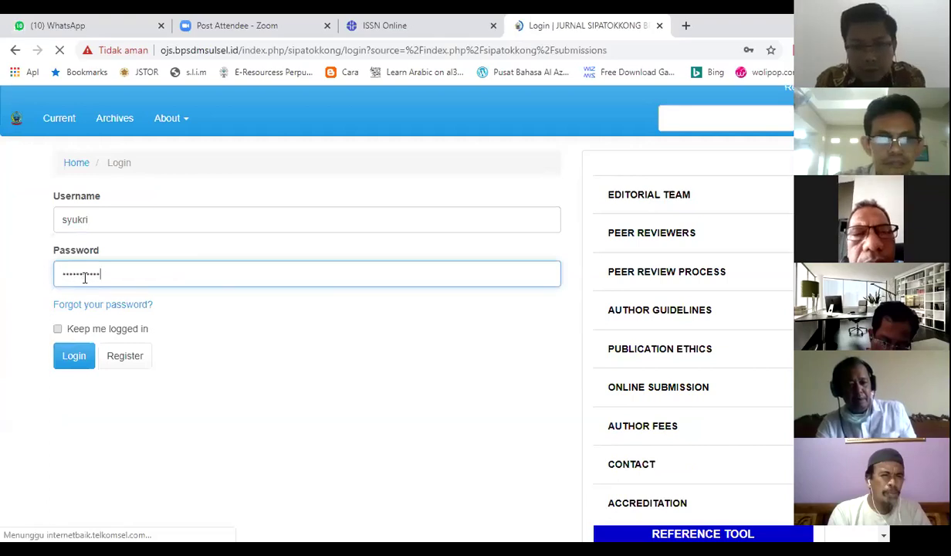
pyautogui.write('••••')
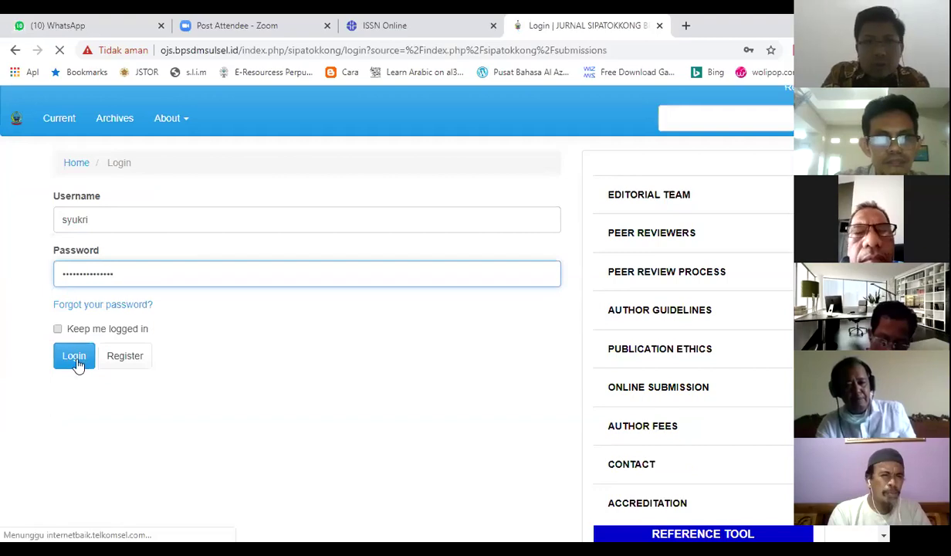
pyautogui.click(75, 356)
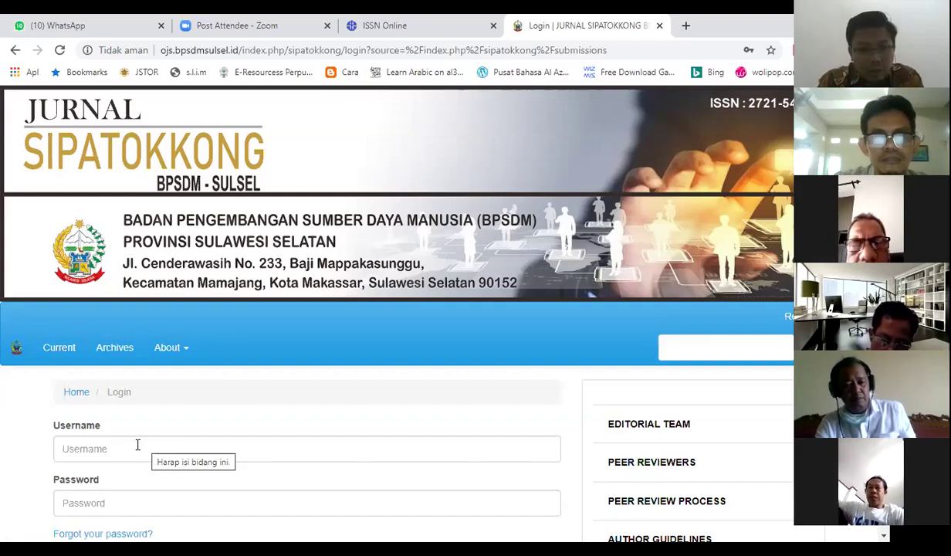
# - Enter username admin and a first password in the login form
pyautogui.click(138, 445)
pyautogui.write('admin')
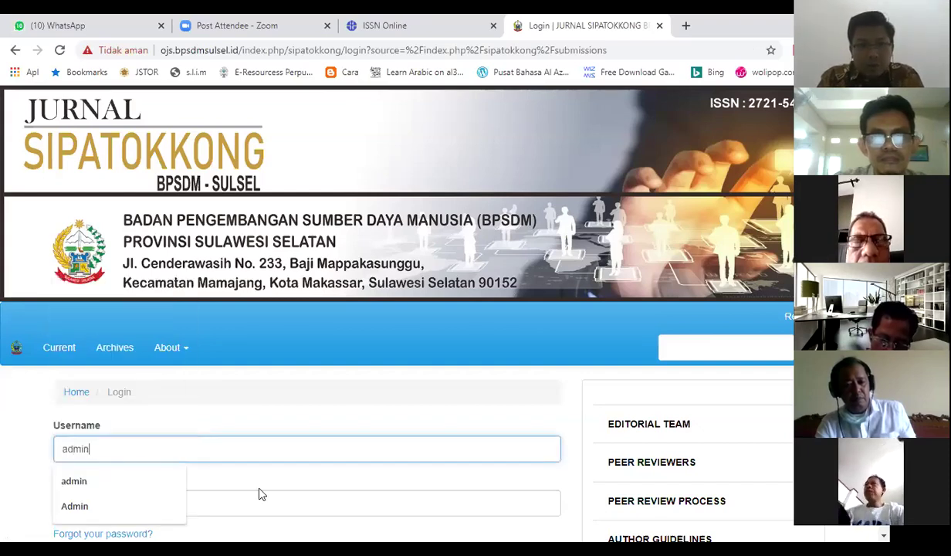
pyautogui.press('Escape')
pyautogui.click(257, 496)
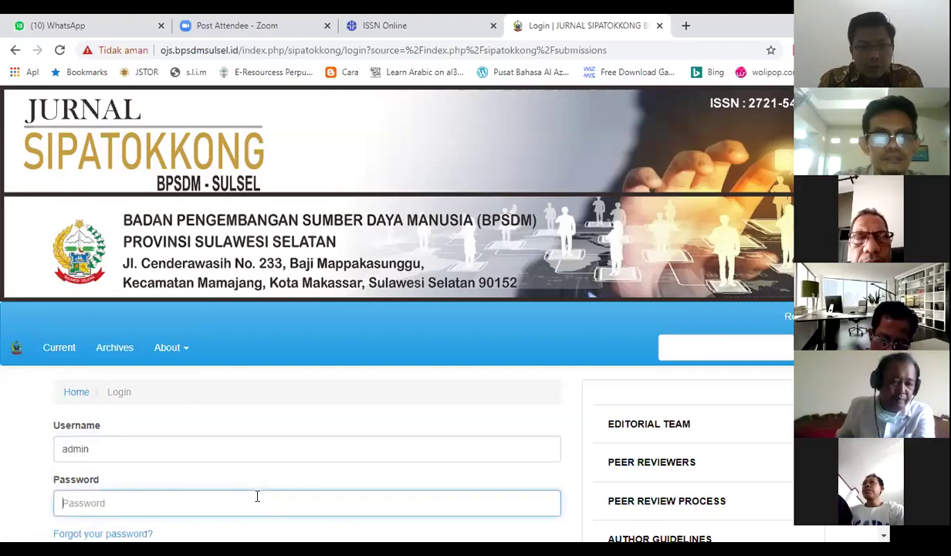
pyautogui.write('•••••')
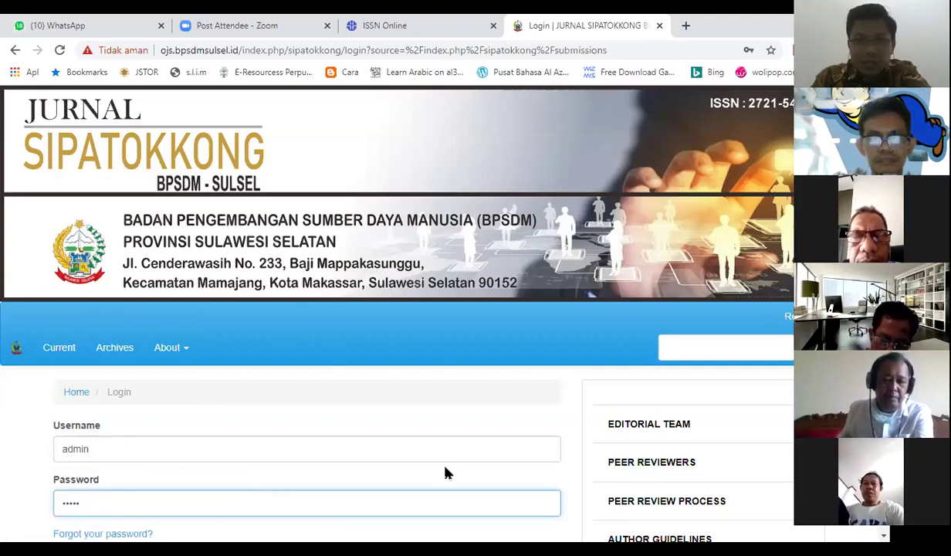
# - Clear the mistyped password and retype the full admin password
pyautogui.scroll(-1, 397, 309)
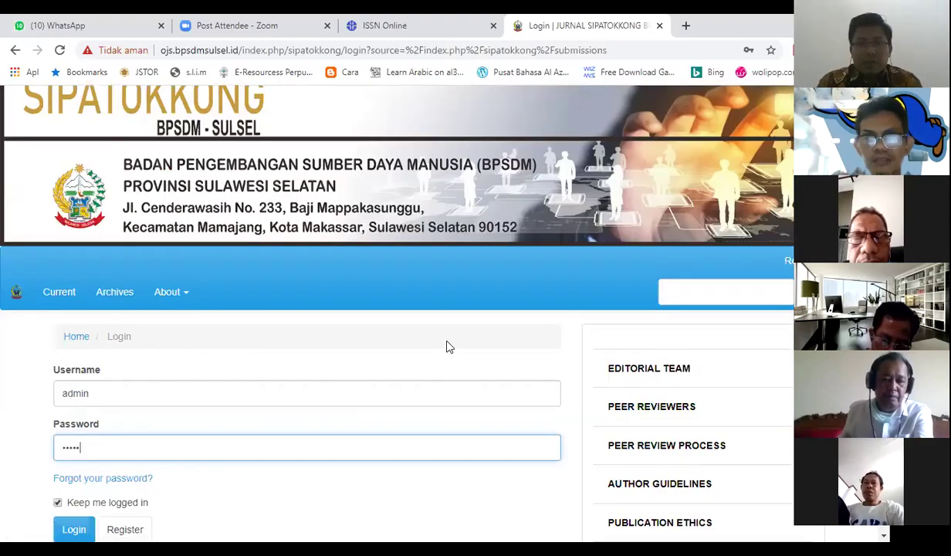
pyautogui.scroll(-1, 446, 347)
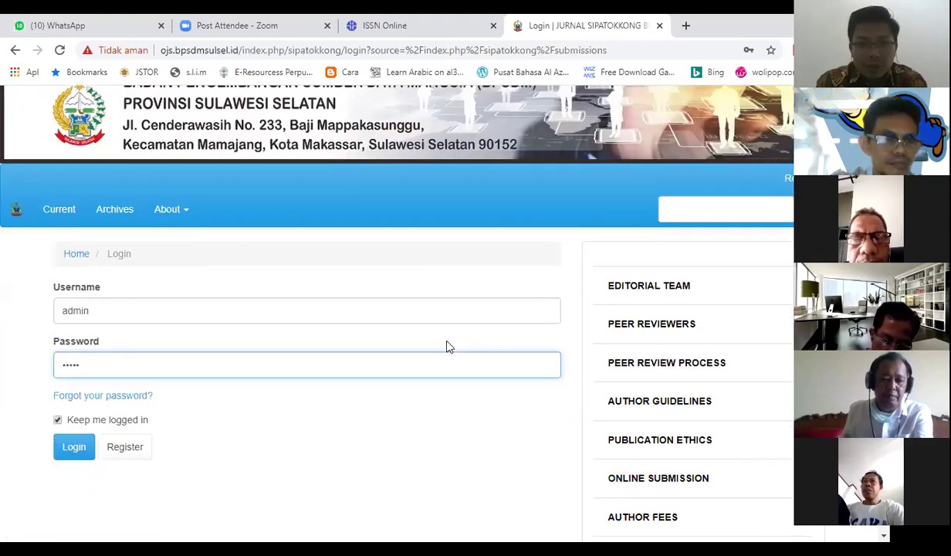
pyautogui.press('BackSpace')
pyautogui.press('BackSpace')
pyautogui.press('BackSpace')
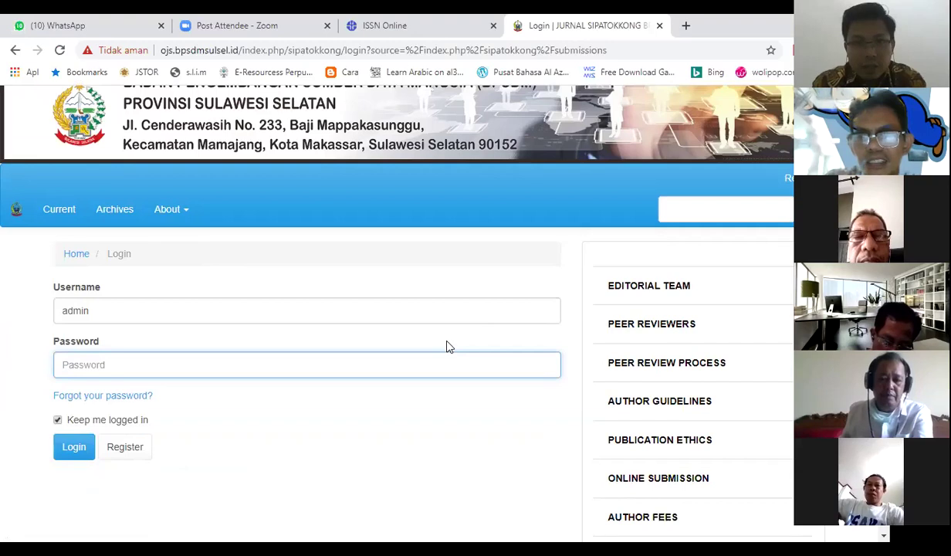
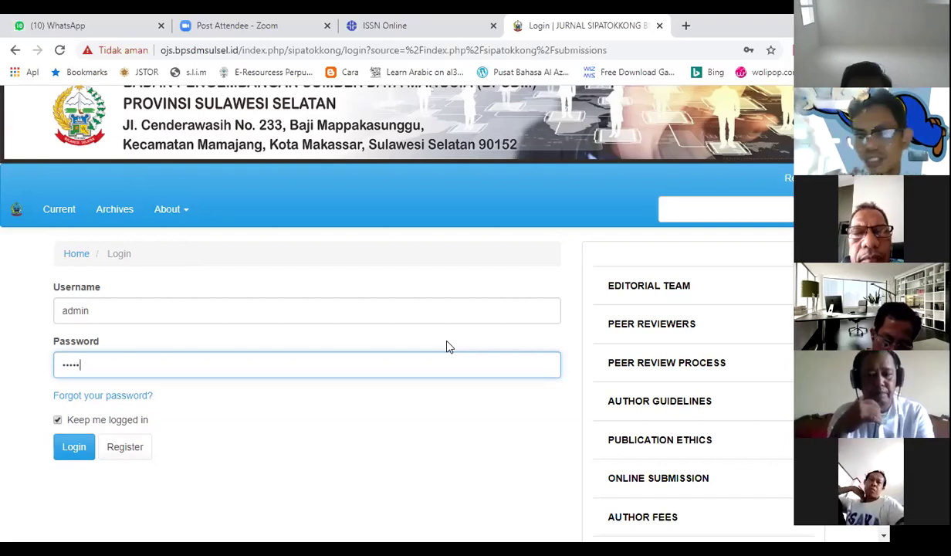
pyautogui.press('BackSpace')
pyautogui.press('BackSpace')
pyautogui.press('BackSpace')
pyautogui.press('BackSpace')
pyautogui.press('BackSpace')
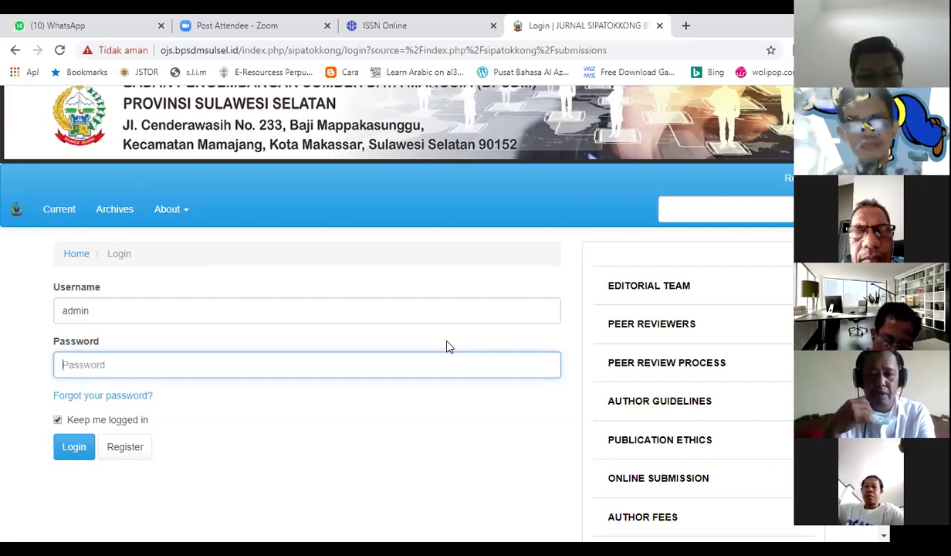
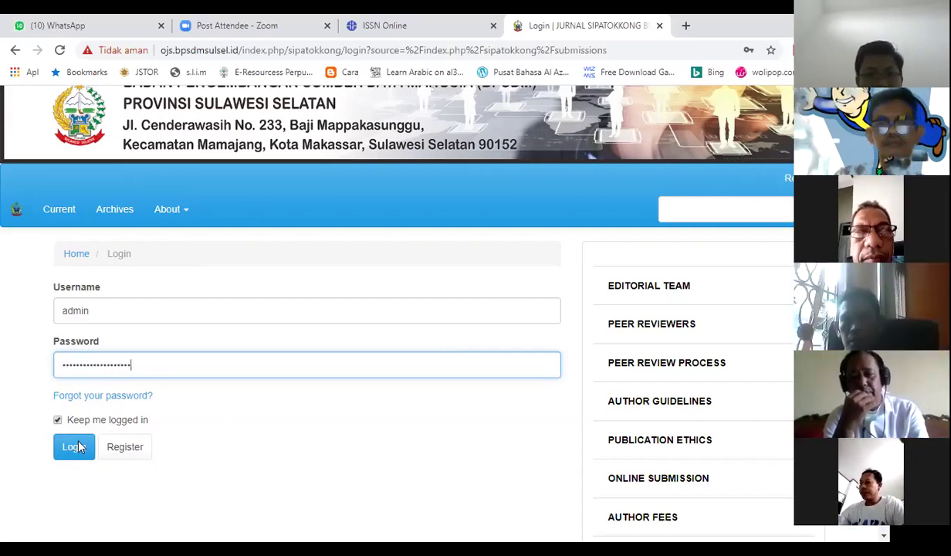
# - Submit the admin login and return to the journal home page via the Home breadcrumb
pyautogui.click(75, 447)
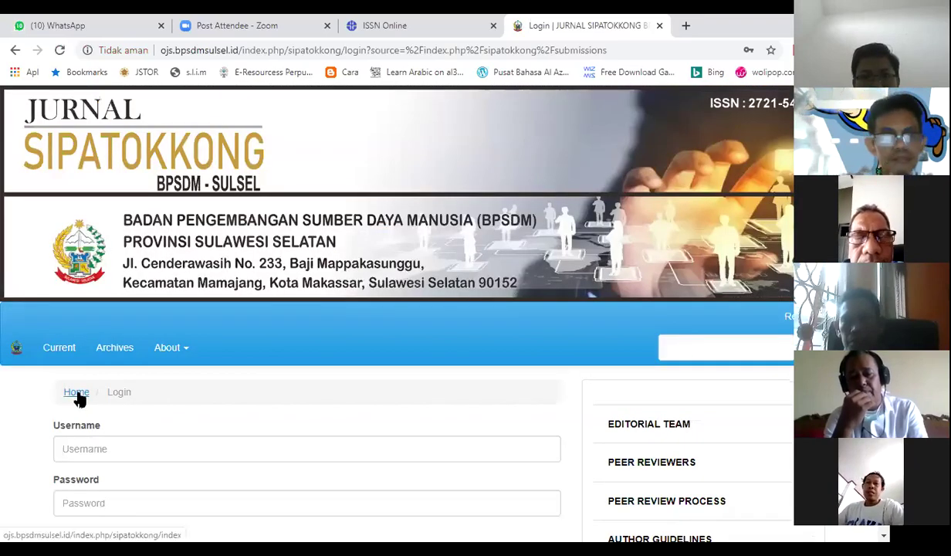
pyautogui.click(76, 392)
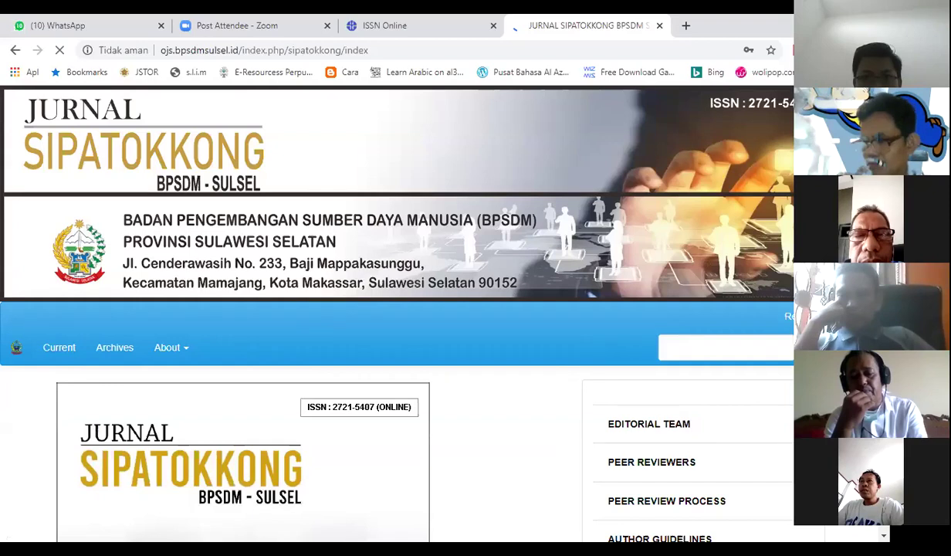
pyautogui.scroll(-5, 386, 309)
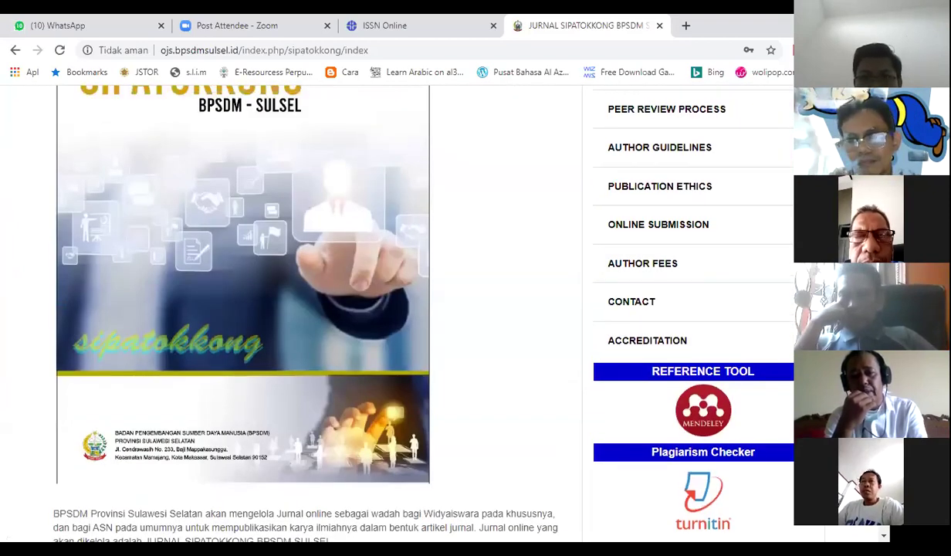
pyautogui.scroll(3, 386, 309)
pyautogui.scroll(-2, 386, 309)
# - Scroll back up the home page and switch to the ISSN Online record tab
pyautogui.scroll(1, 386, 309)
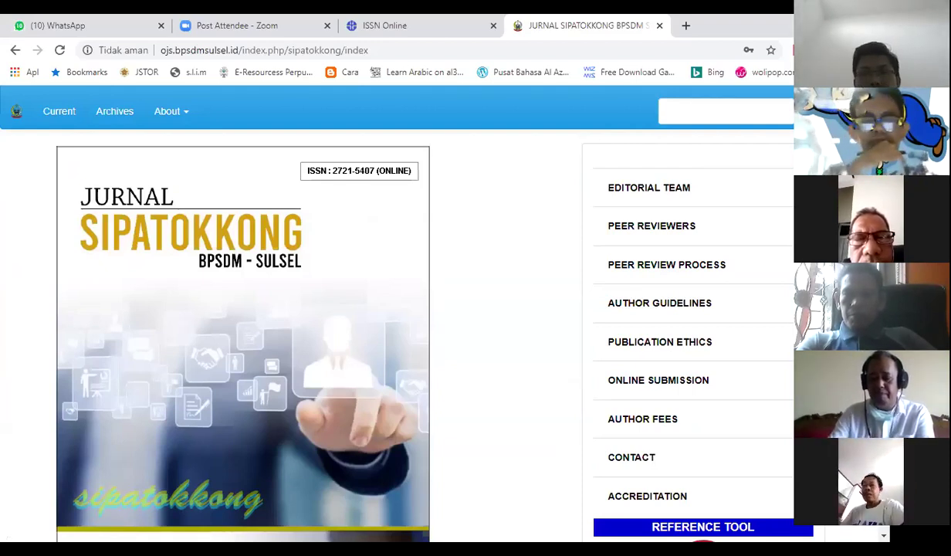
pyautogui.scroll(3, 398, 309)
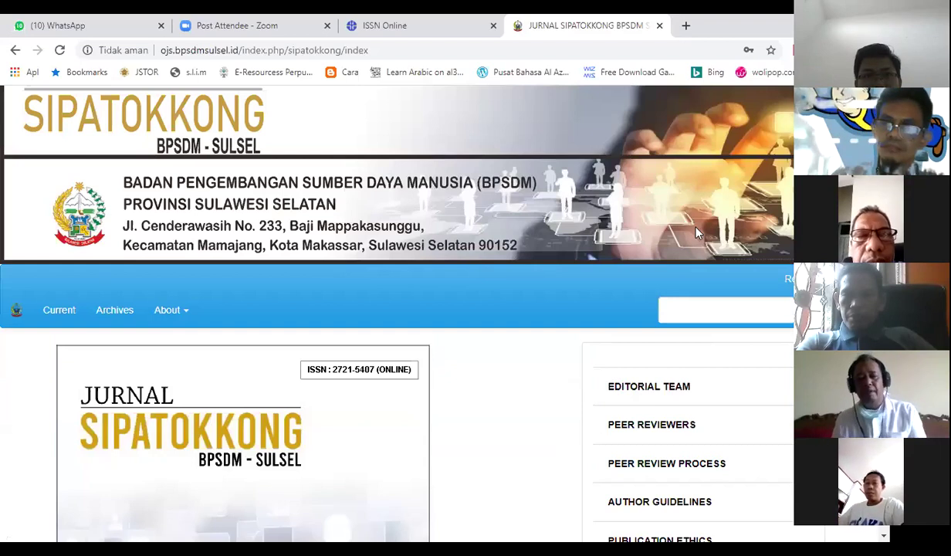
pyautogui.hotkey('ctrl', 'shift', 'Tab')
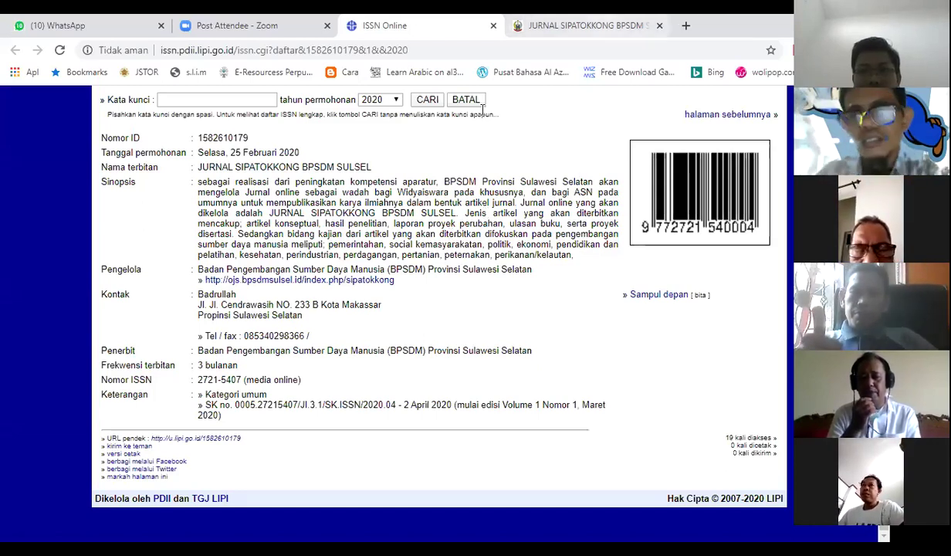
# - Return to the SIPATOKKONG tab, reload the login page, and focus the Username field
pyautogui.hotkey('ctrl', 'Tab')
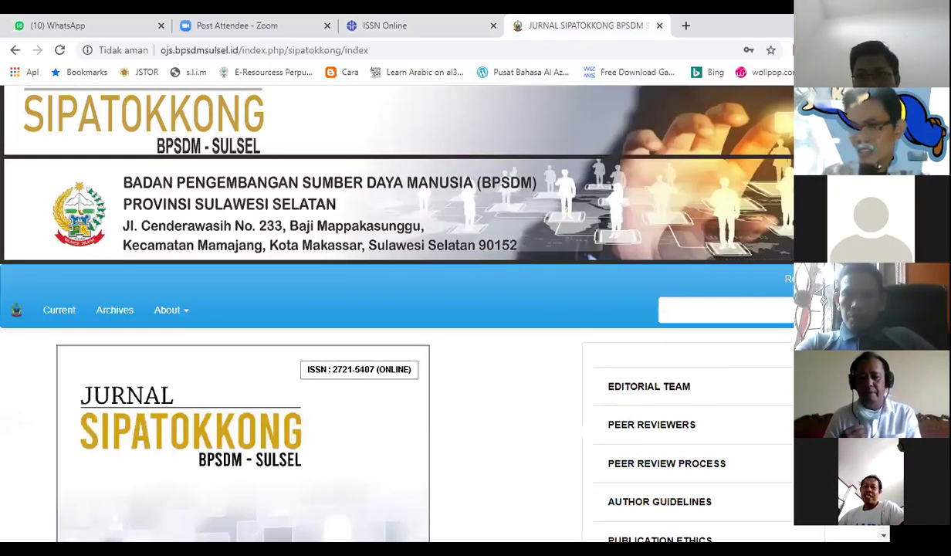
pyautogui.press('F5')
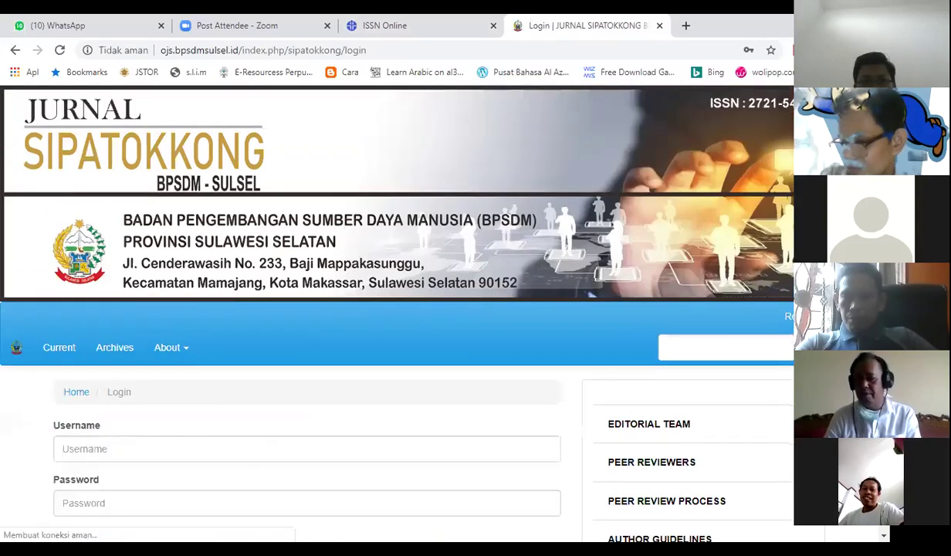
pyautogui.click(198, 419)
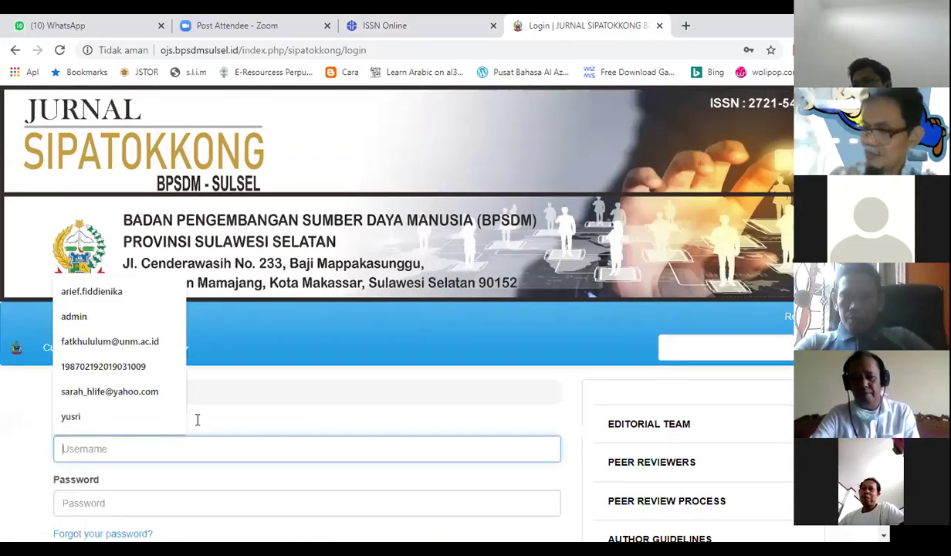